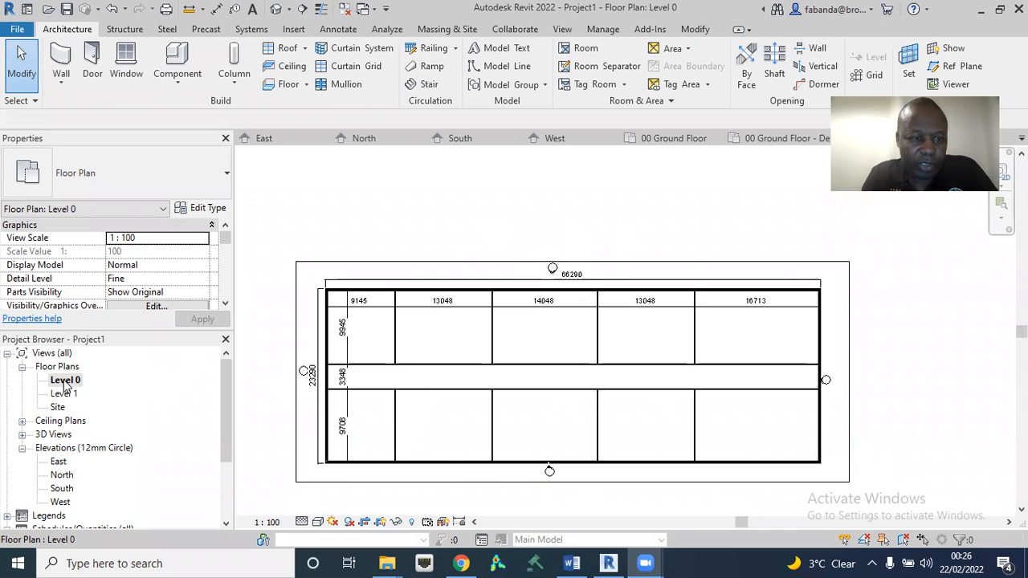
Duplicate the Level 0 floor plan as a plain copy without its dimensions and detailing
{"action": "left_click", "coordinate": [65, 382]}
{"action": "right_click", "coordinate": [65, 382]}
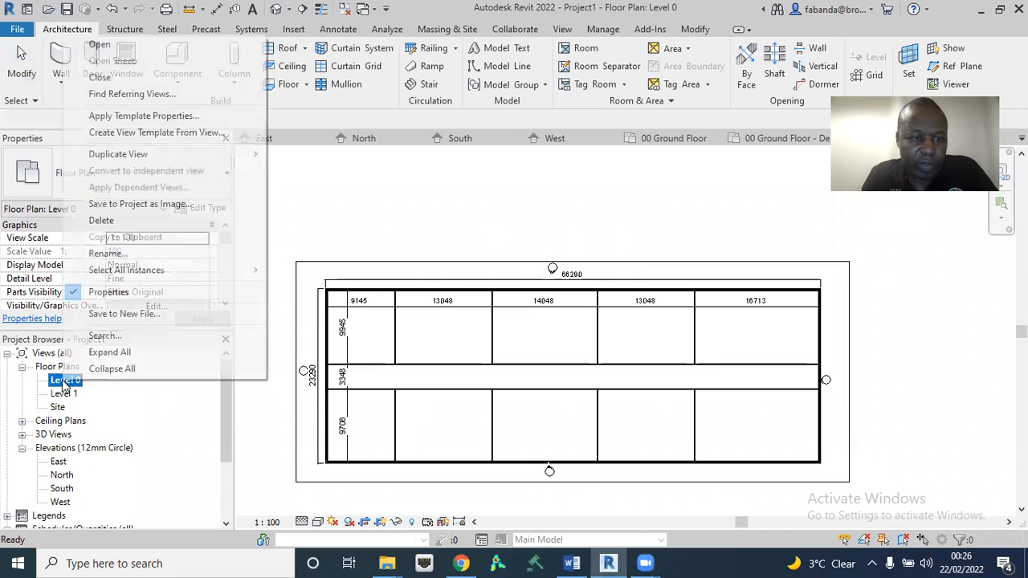
{"action": "mouse_move", "coordinate": [130, 164]}
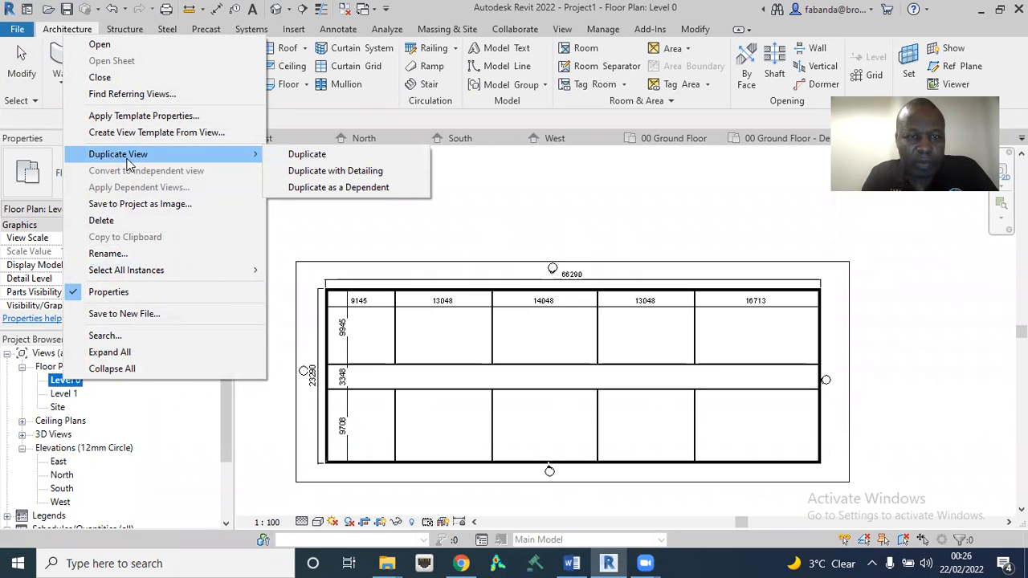
{"action": "left_click", "coordinate": [301, 157]}
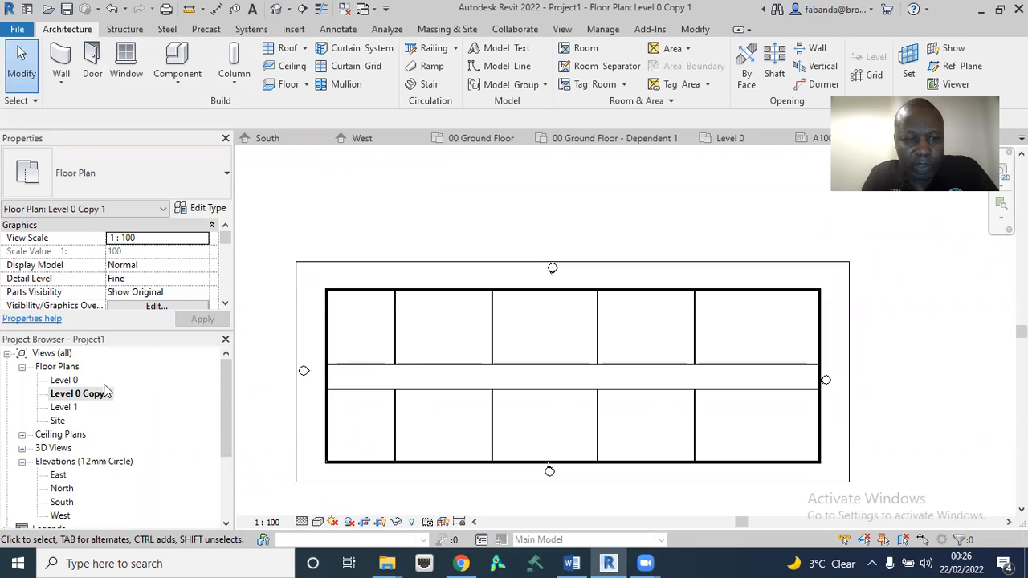
Compare the dimensions shown in the Level 0 floor plan with those in Level 0 Copy 1
{"action": "double_click", "coordinate": [61, 381]}
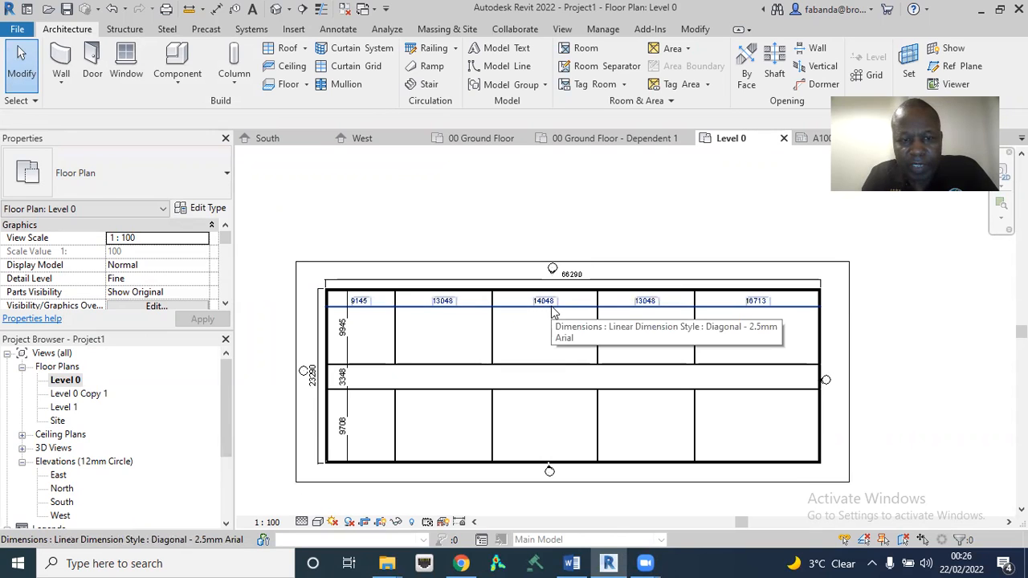
{"action": "left_click", "coordinate": [66, 395]}
{"action": "left_click", "coordinate": [67, 394]}
{"action": "key", "text": "Escape"}
{"action": "double_click", "coordinate": [81, 394]}
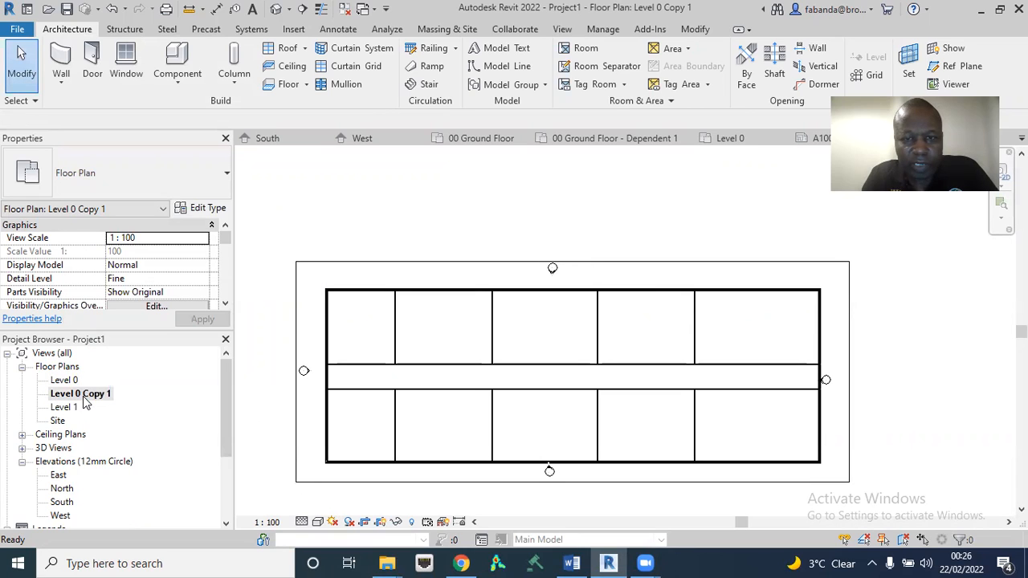
Duplicate the Level 0 floor plan with detailing
{"action": "left_click", "coordinate": [64, 382]}
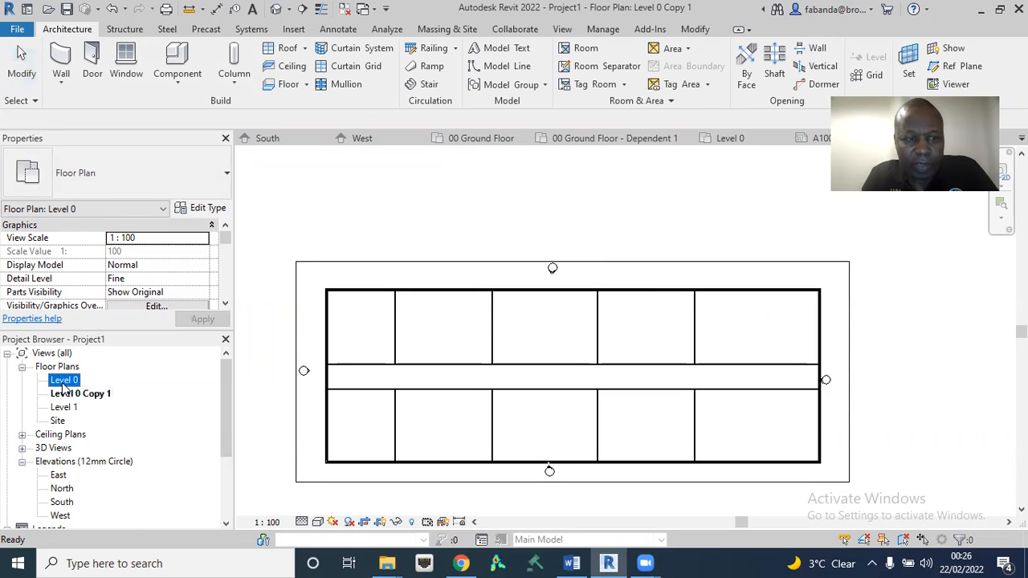
{"action": "right_click", "coordinate": [64, 384]}
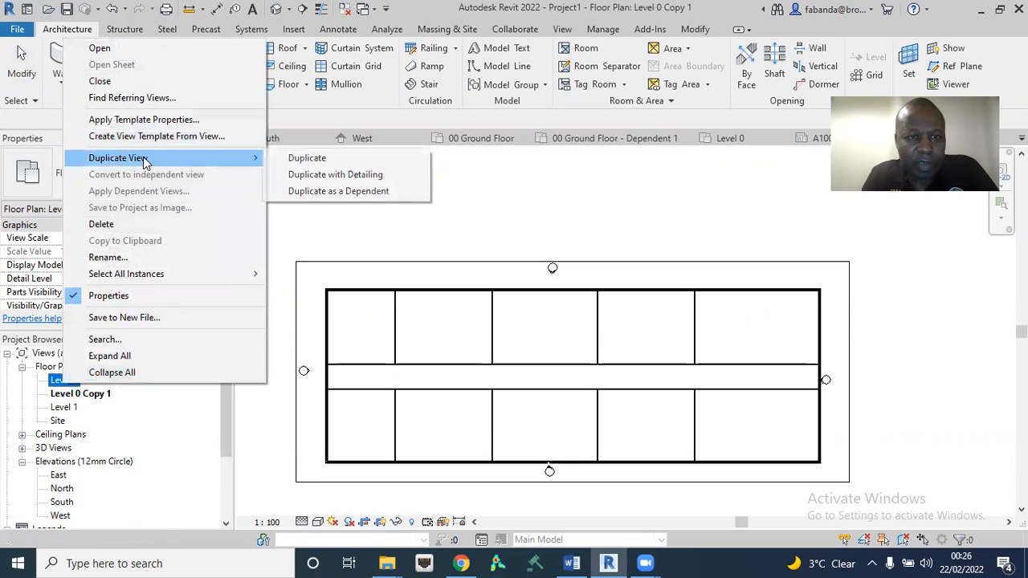
{"action": "left_click", "coordinate": [343, 174]}
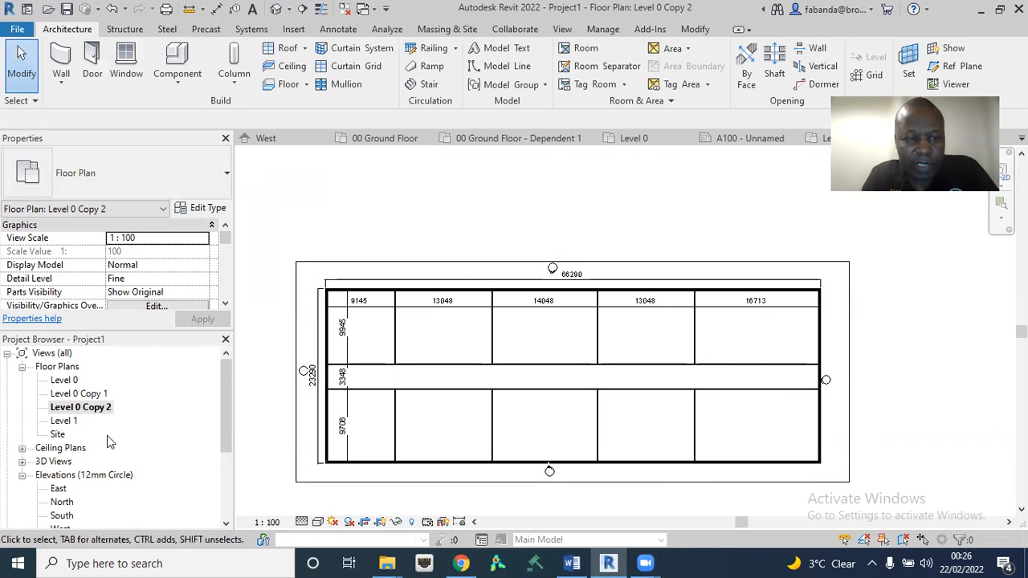
Compare Level 0 Copy 1 with Level 0 Copy 2 and review the duplication options offered for the detailed copy
{"action": "double_click", "coordinate": [79, 395]}
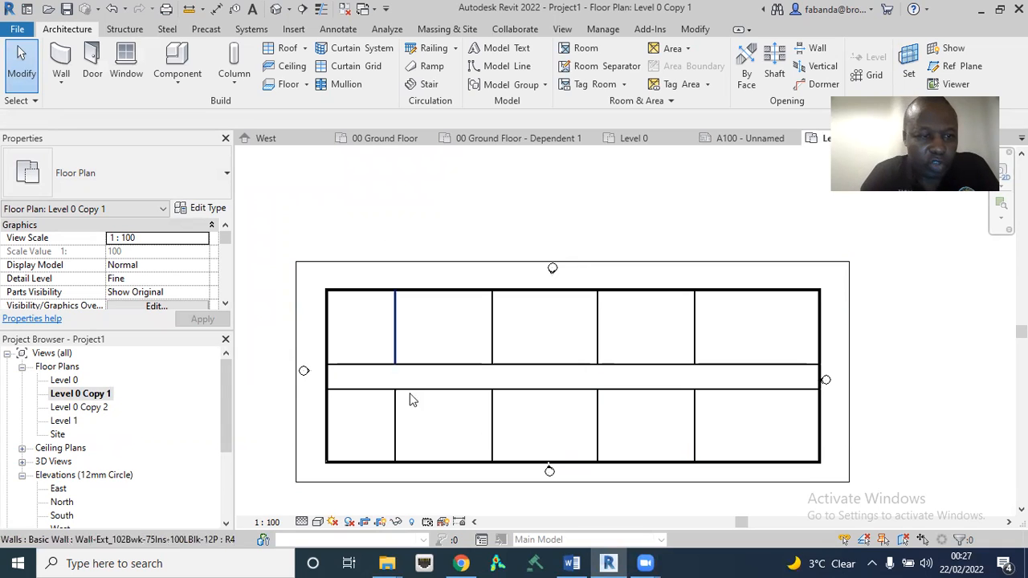
{"action": "double_click", "coordinate": [89, 409]}
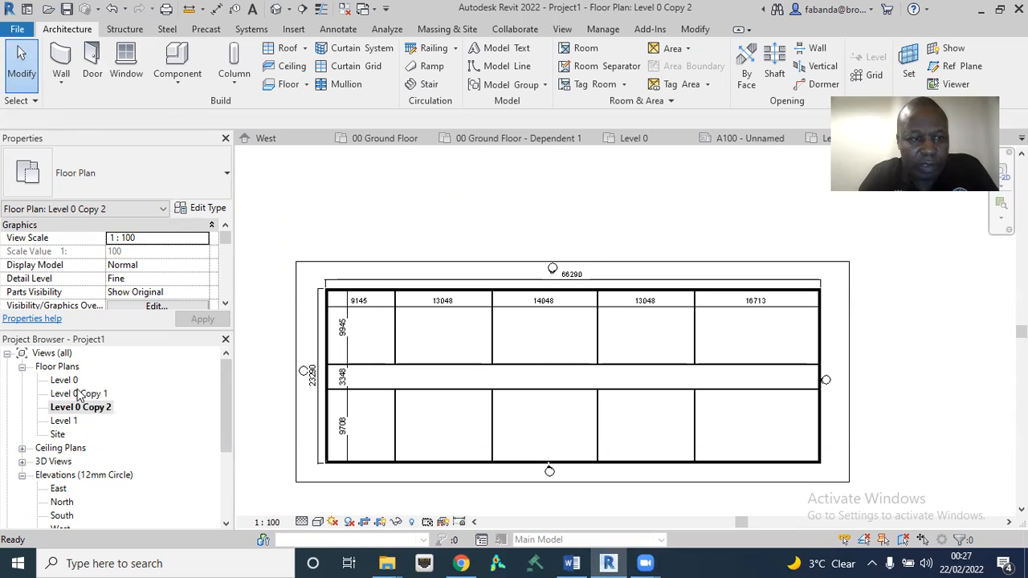
{"action": "right_click", "coordinate": [88, 407]}
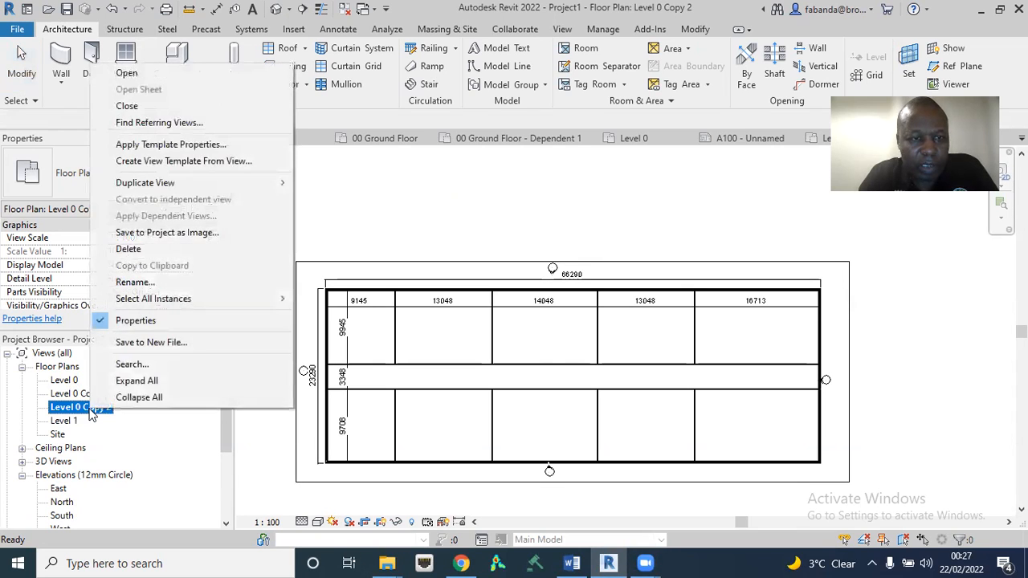
{"action": "mouse_move", "coordinate": [153, 186]}
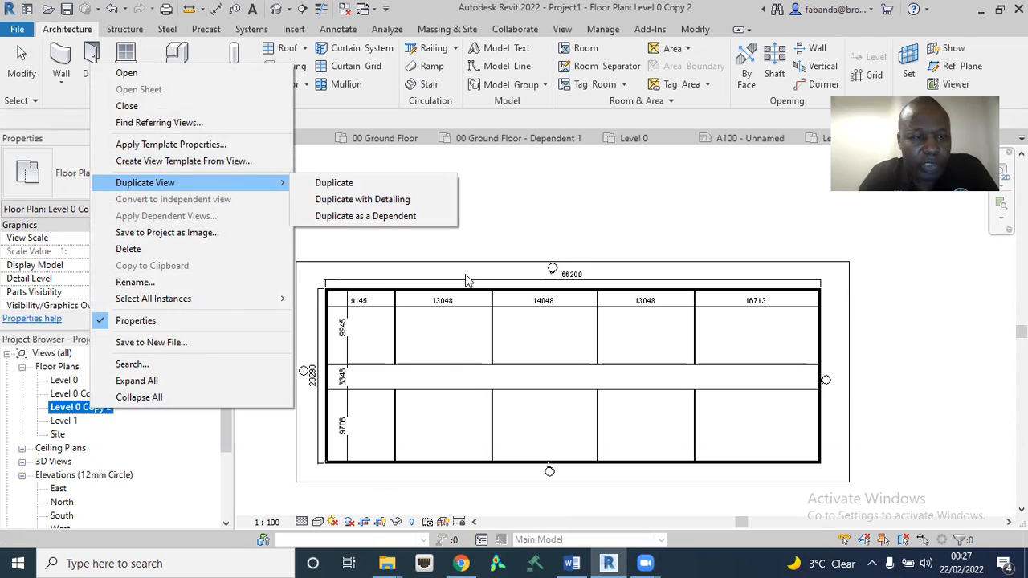
{"action": "left_click", "coordinate": [878, 381]}
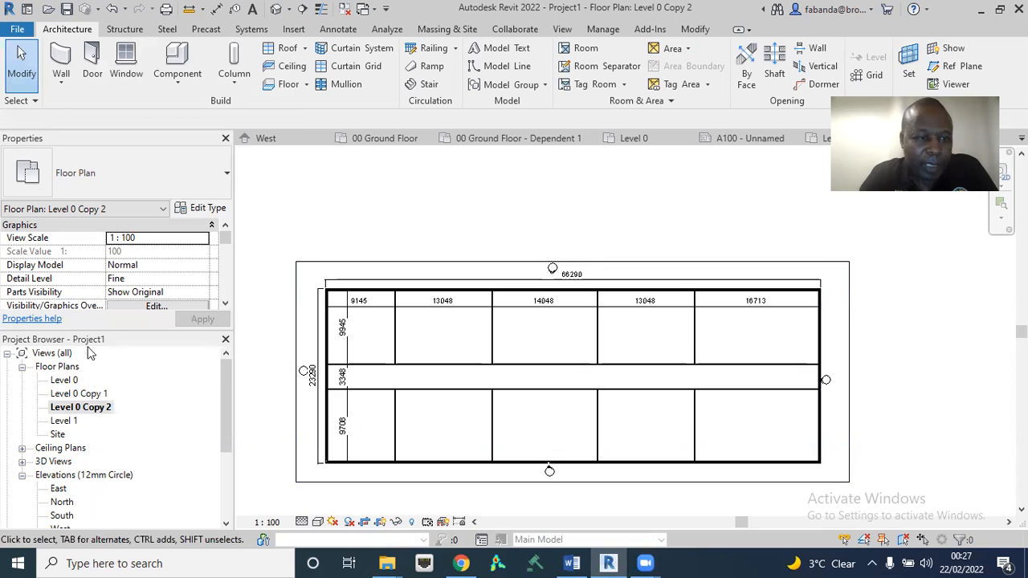
Duplicate the Level 0 floor plan as a dependent view
{"action": "left_click", "coordinate": [66, 381]}
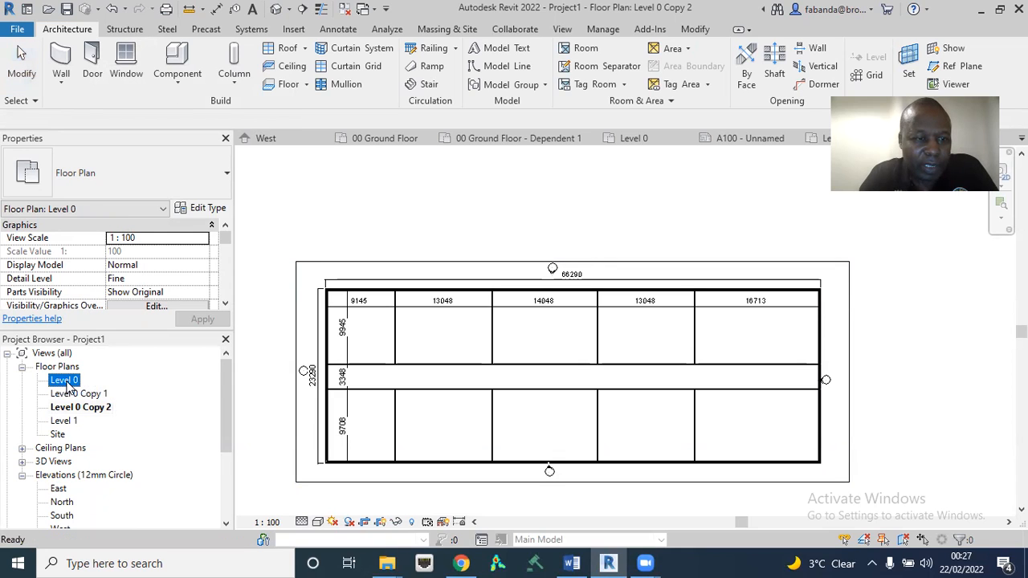
{"action": "right_click", "coordinate": [67, 382]}
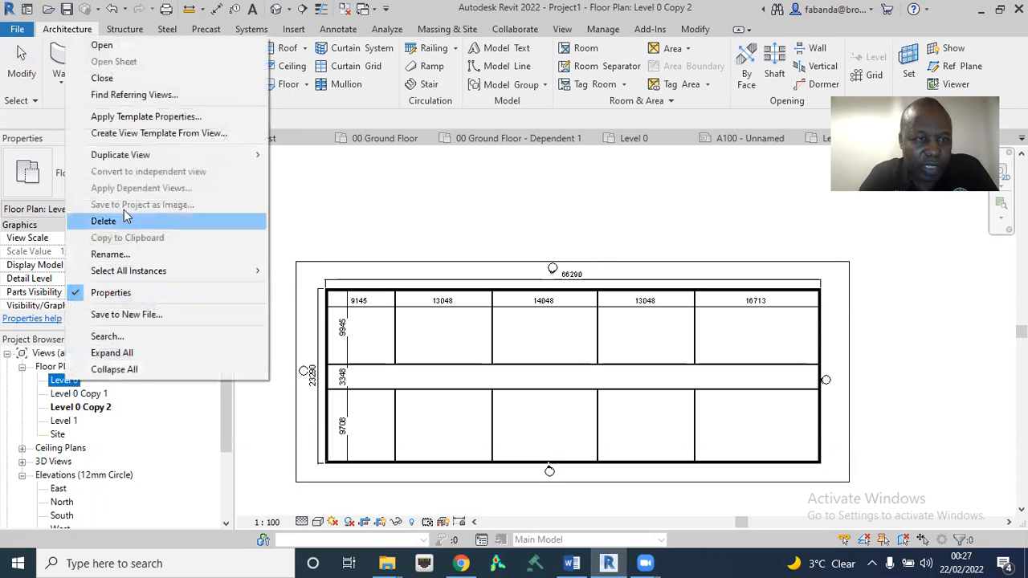
{"action": "mouse_move", "coordinate": [131, 160]}
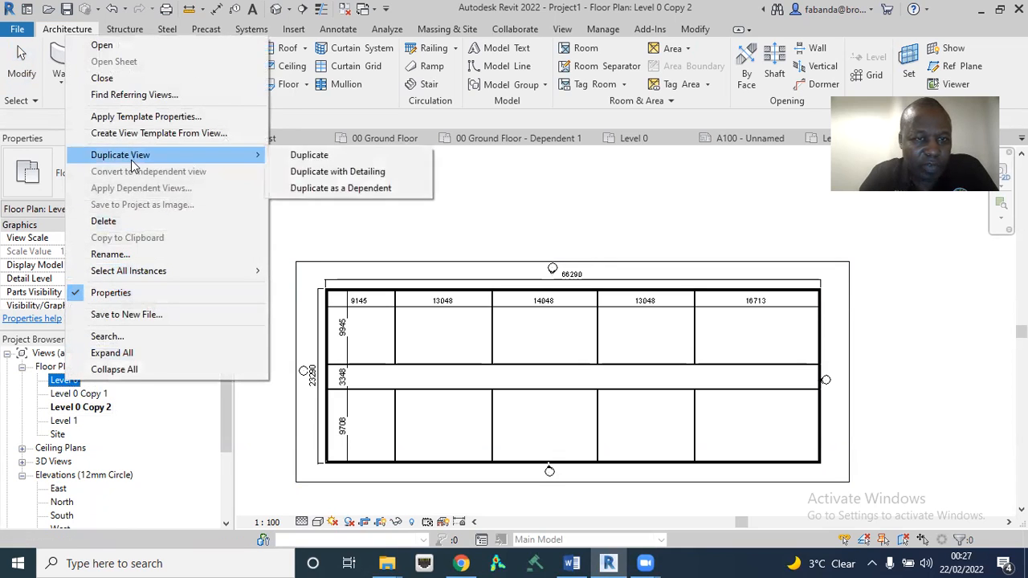
{"action": "left_click", "coordinate": [343, 188]}
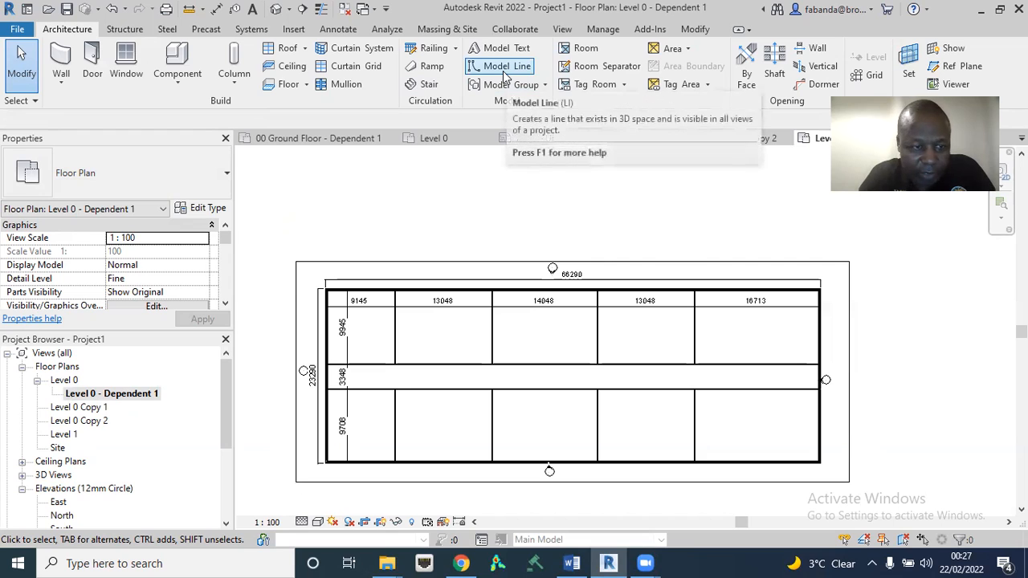
Draw a diagonal model line in the Level 0 plan from the building's upper-left corner to its lower-right corner
{"action": "double_click", "coordinate": [65, 382]}
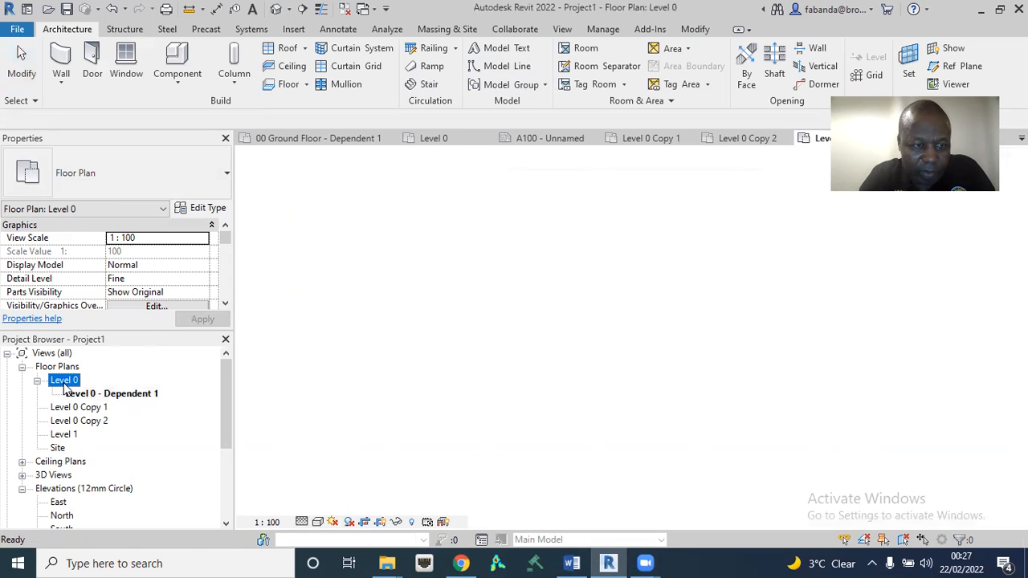
{"action": "left_click", "coordinate": [483, 72]}
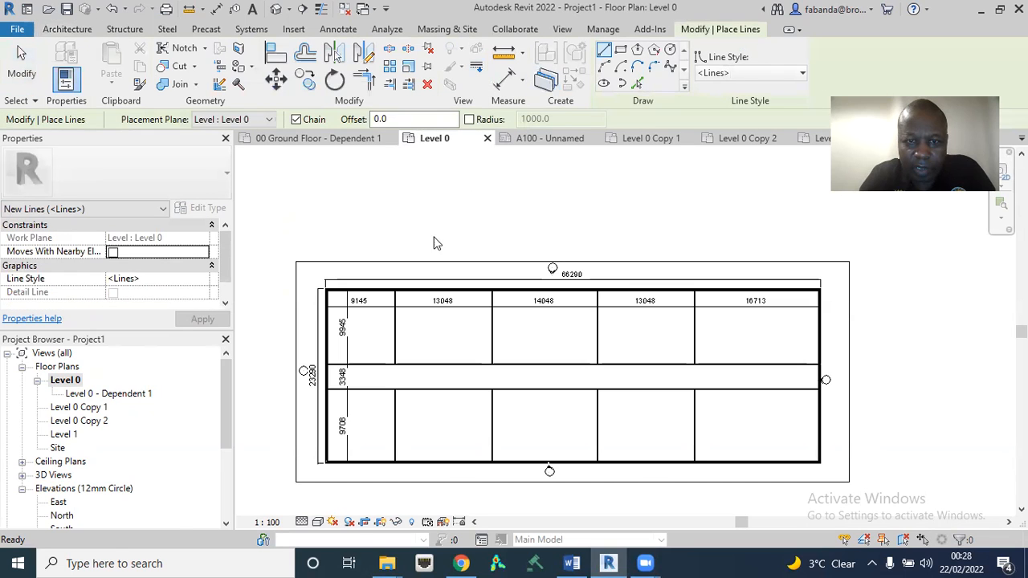
{"action": "left_click", "coordinate": [328, 293]}
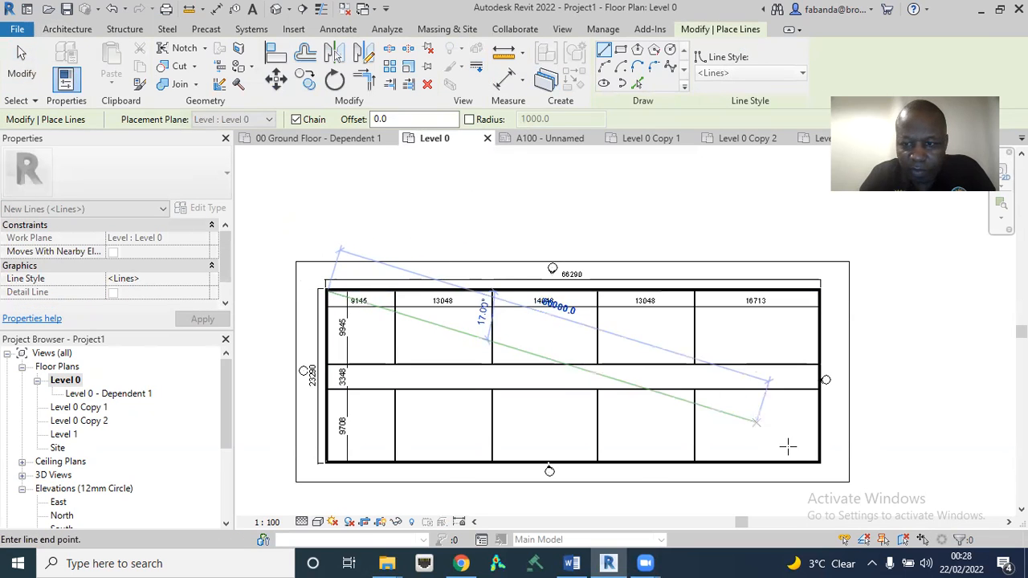
{"action": "left_click", "coordinate": [818, 460]}
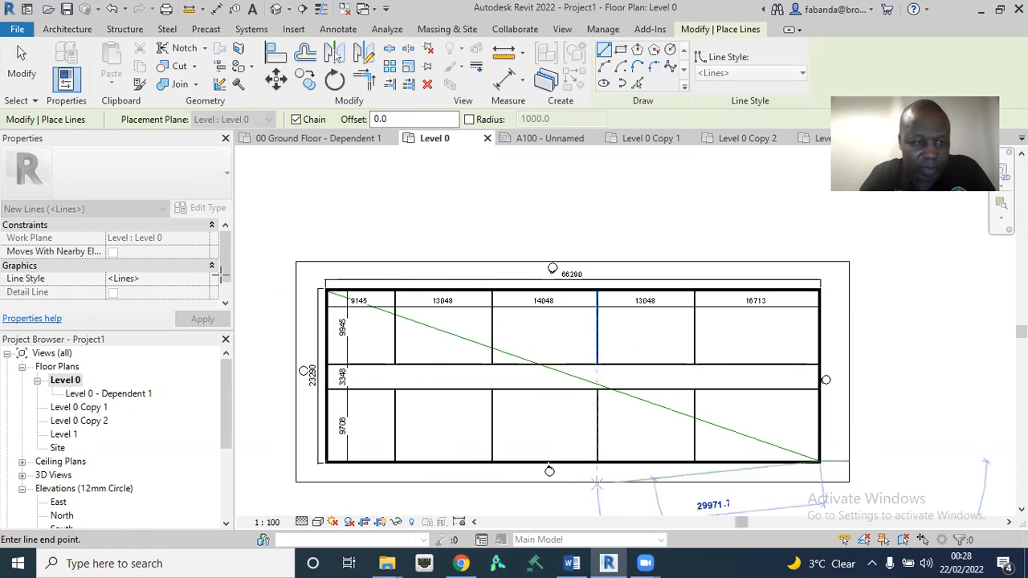
{"action": "left_click", "coordinate": [22, 69]}
In Level 0 - Dependent 1, draw a model line about 68.7 m long from the building's lower-left corner to the right wall near its upper end
{"action": "double_click", "coordinate": [117, 394]}
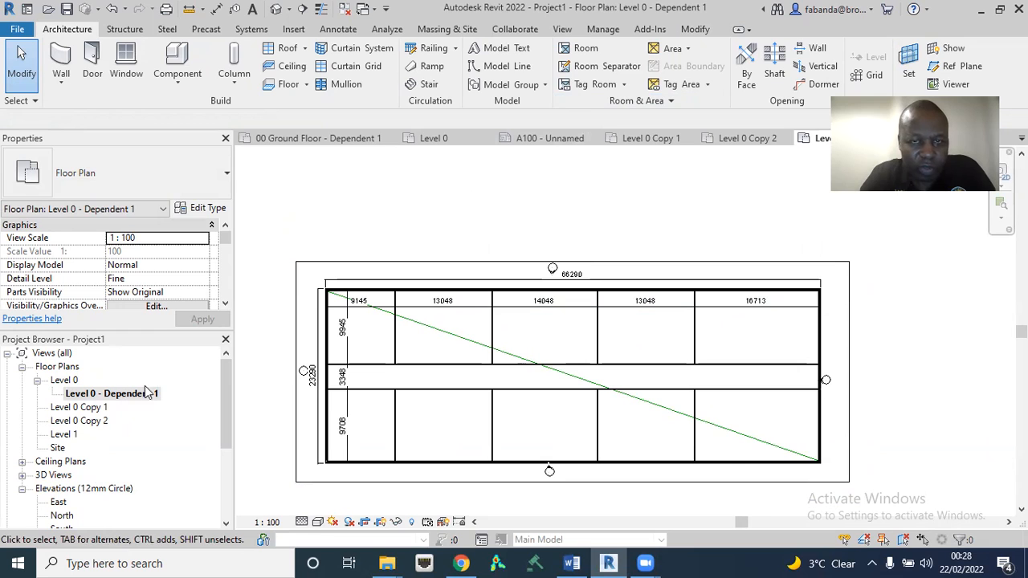
{"action": "left_click", "coordinate": [492, 68]}
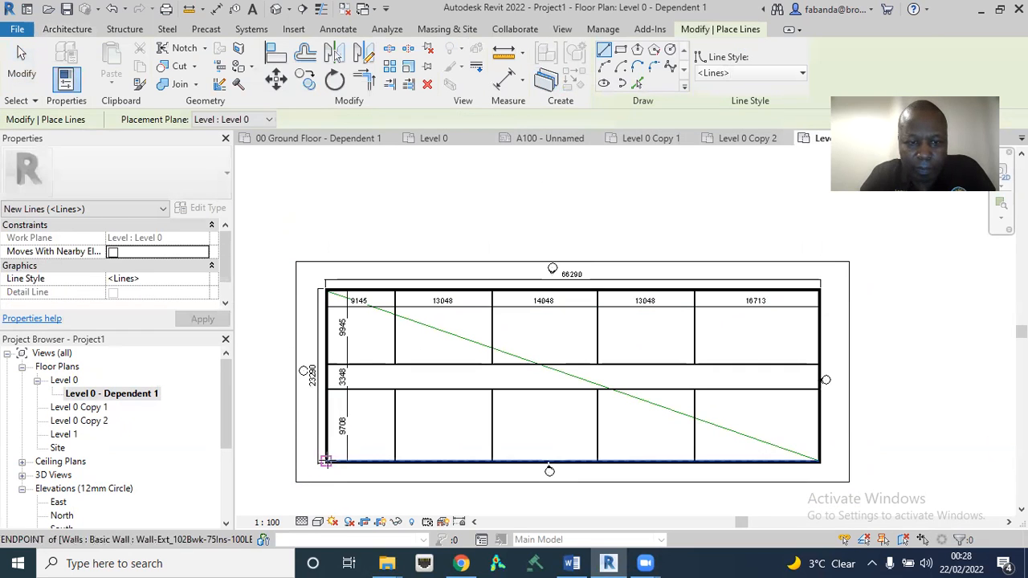
{"action": "left_click", "coordinate": [326, 461]}
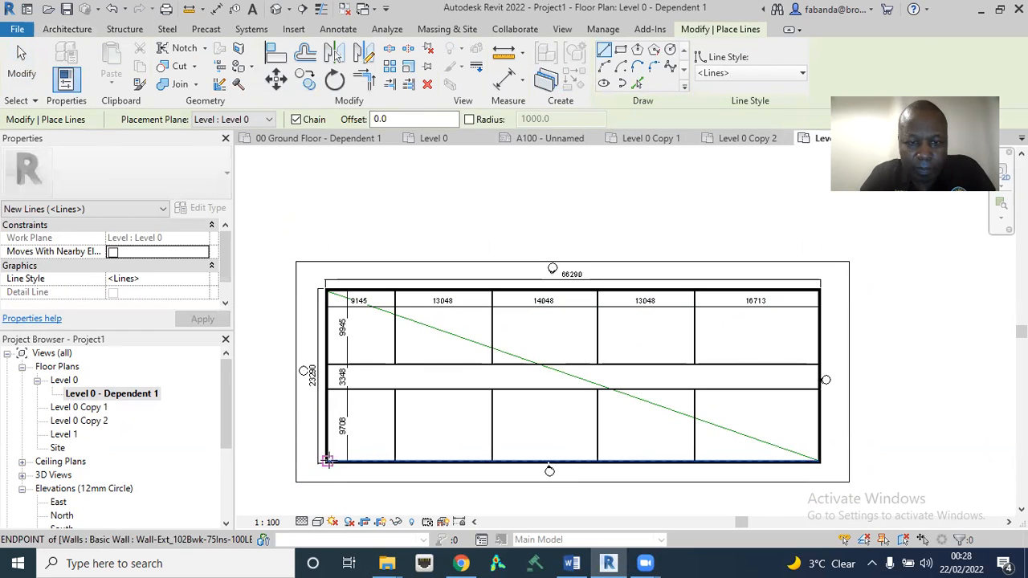
{"action": "left_click", "coordinate": [818, 307]}
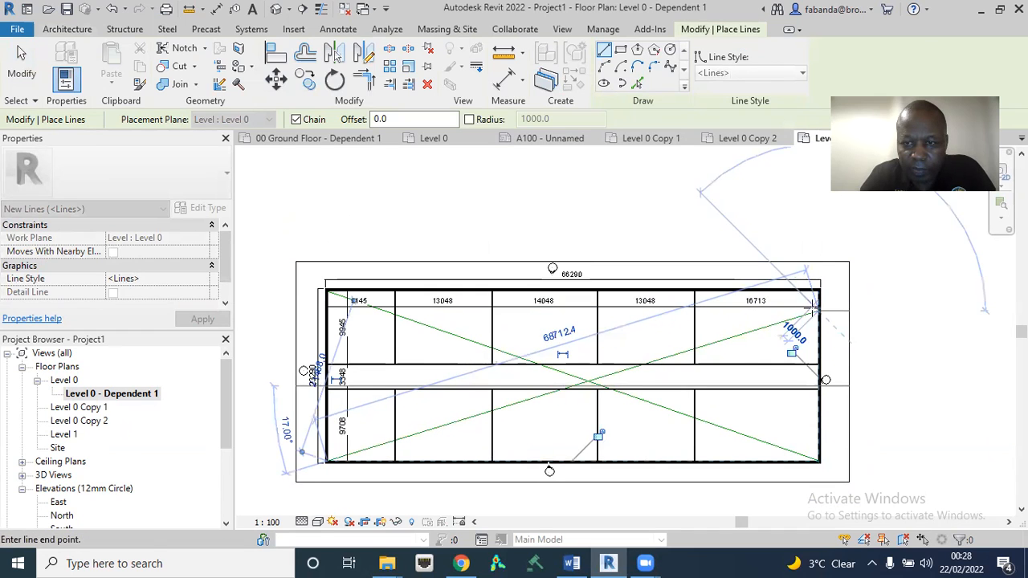
{"action": "left_click", "coordinate": [21, 64]}
Check the Level 0 plan for the lines and duplicate it as a second dependent view
{"action": "left_click", "coordinate": [63, 381]}
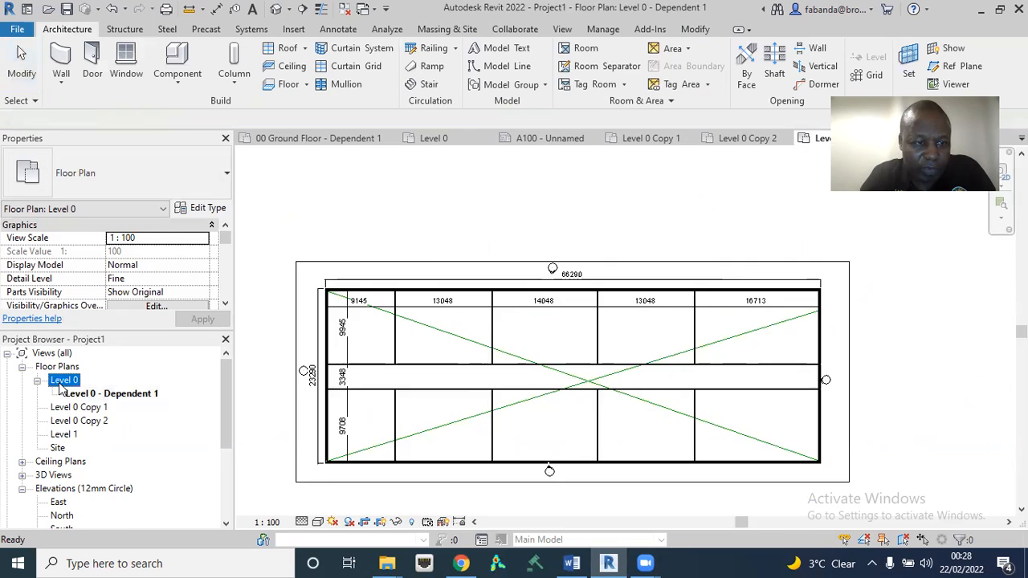
{"action": "double_click", "coordinate": [62, 382]}
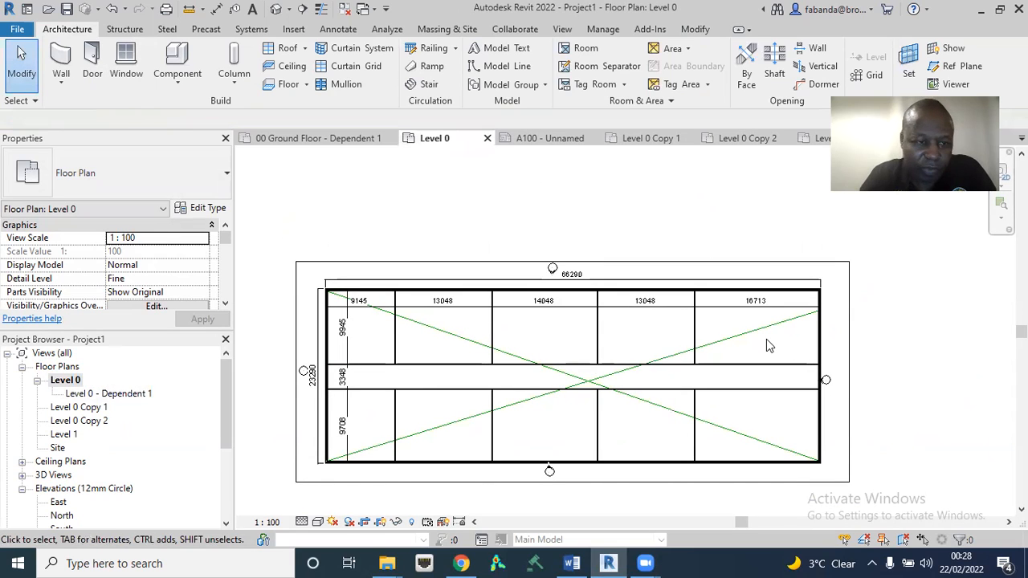
{"action": "left_click", "coordinate": [63, 382]}
{"action": "right_click", "coordinate": [66, 383]}
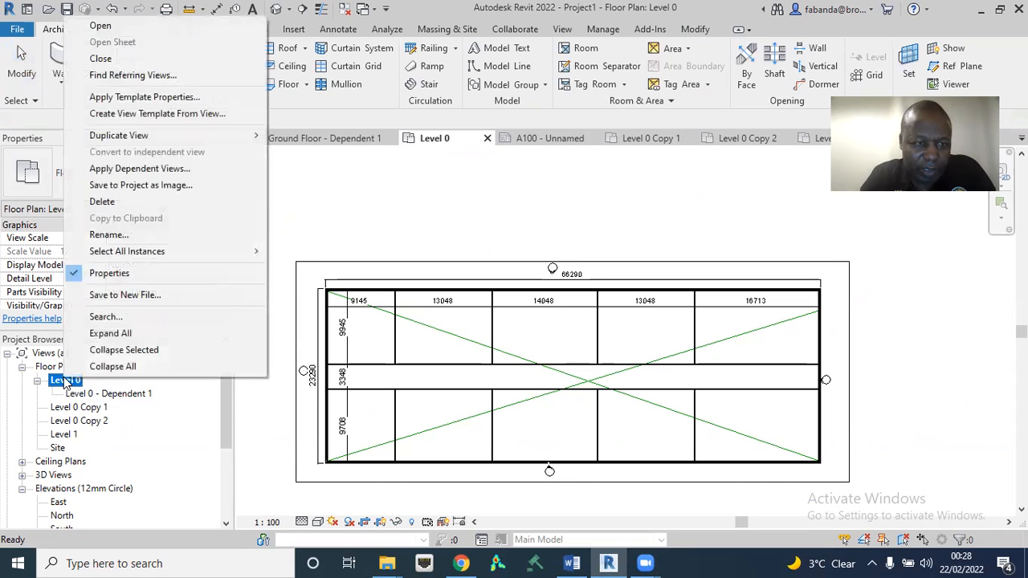
{"action": "mouse_move", "coordinate": [144, 139]}
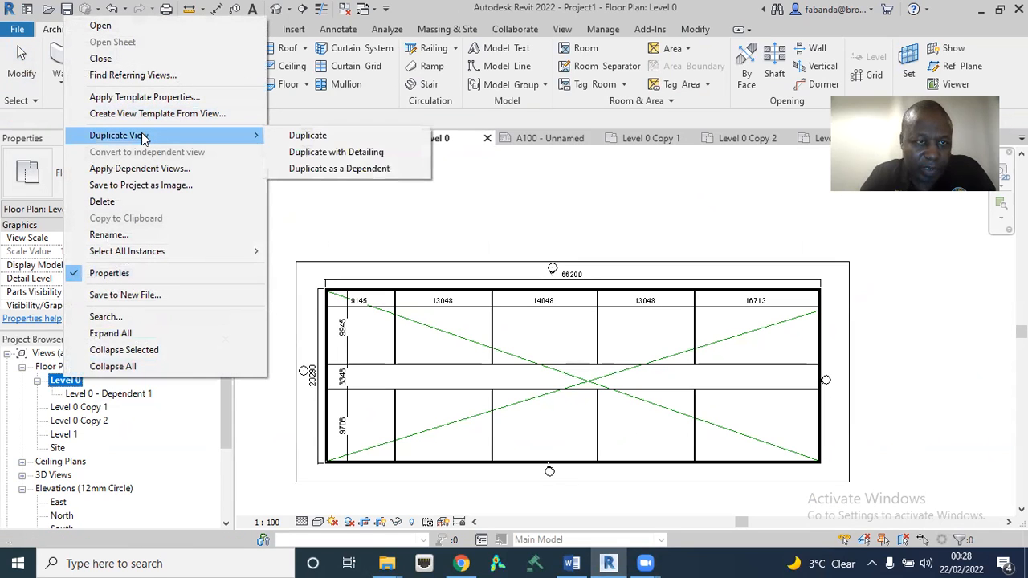
{"action": "left_click", "coordinate": [348, 169]}
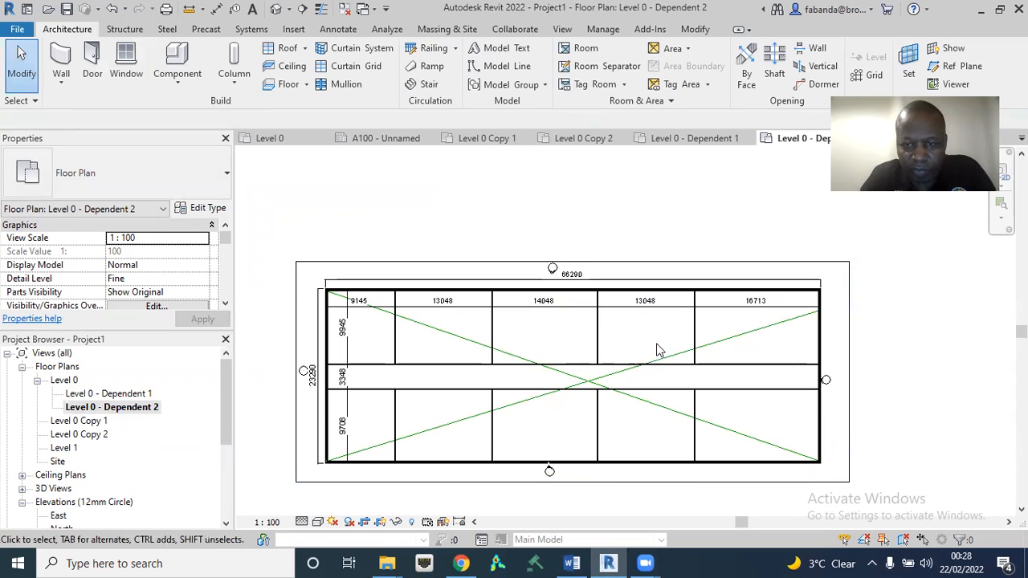
Delete both diagonal model lines from the plan in Level 0 - Dependent 2
{"action": "left_click", "coordinate": [61, 380]}
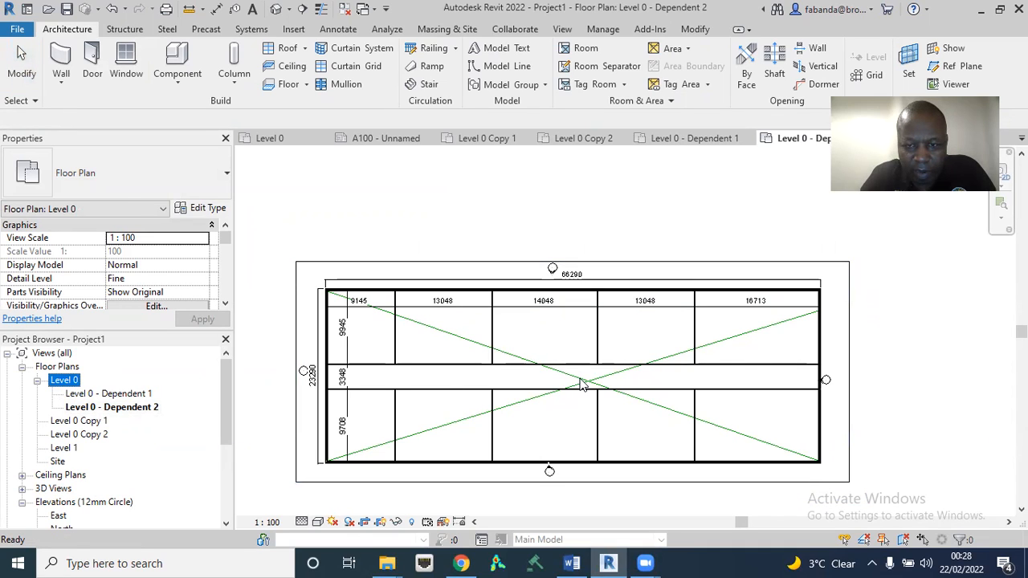
{"action": "key", "text": "Delete"}
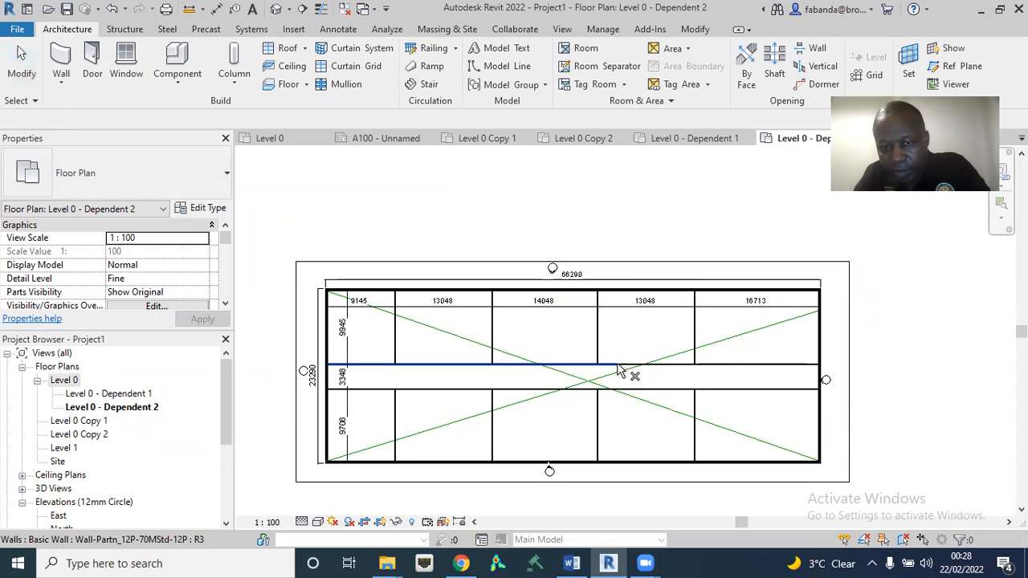
{"action": "left_click", "coordinate": [676, 356]}
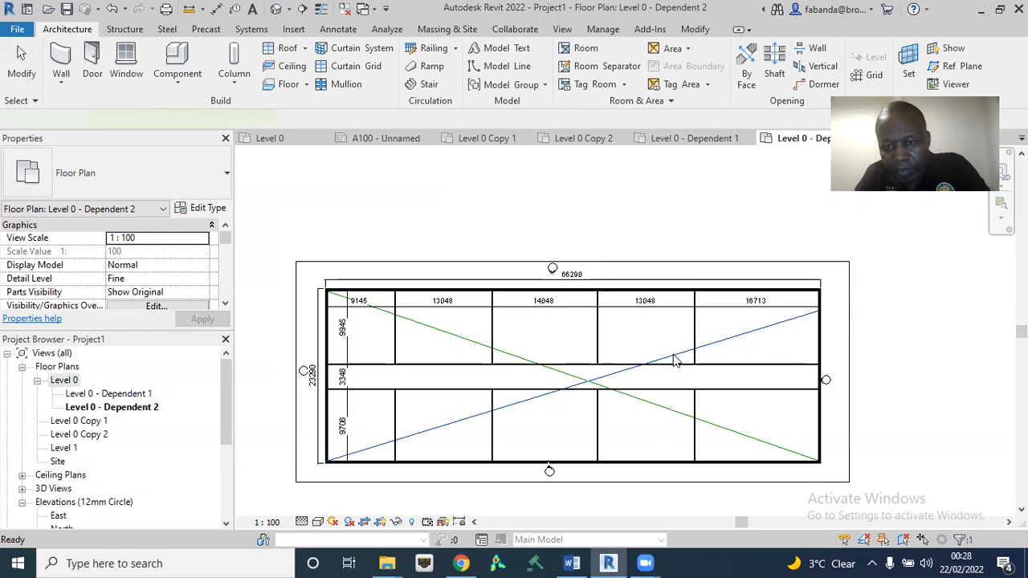
{"action": "key", "text": "Delete"}
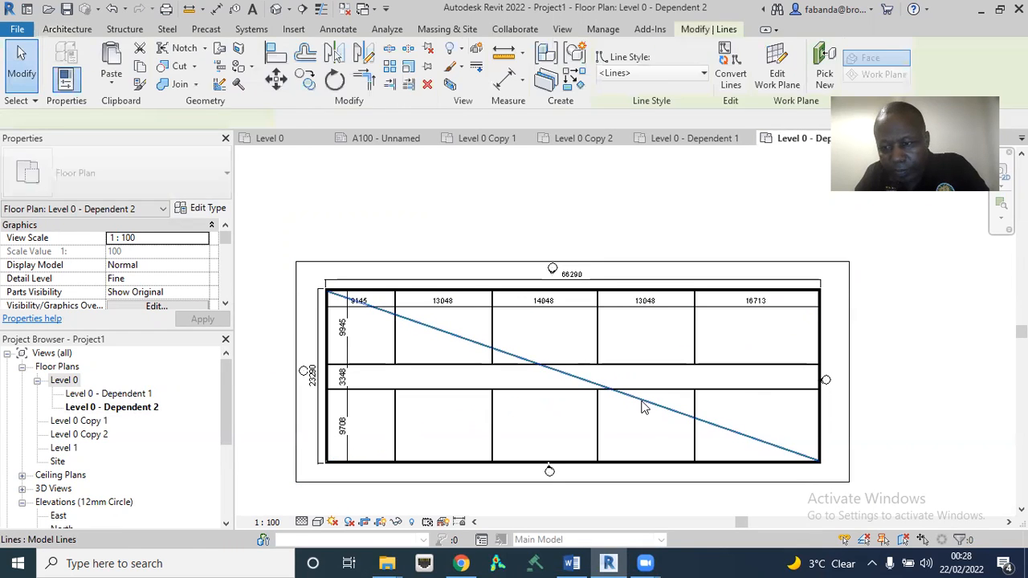
{"action": "left_click", "coordinate": [643, 407]}
{"action": "key", "text": "Delete"}
Check the plan in Level 0 - Dependent 1 and delete the sheet A100 - Unnamed from the project
{"action": "left_click", "coordinate": [131, 397]}
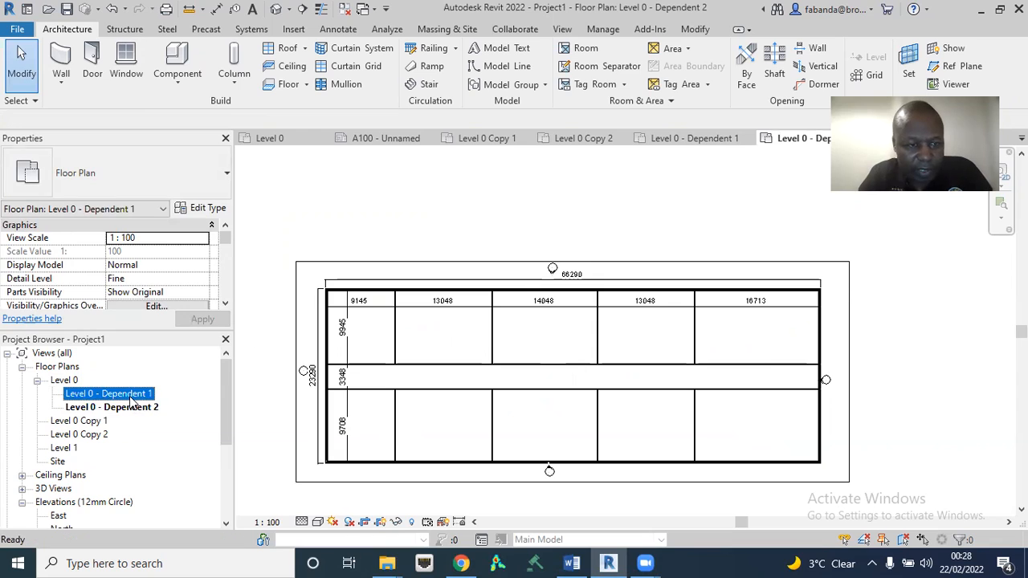
{"action": "double_click", "coordinate": [131, 396]}
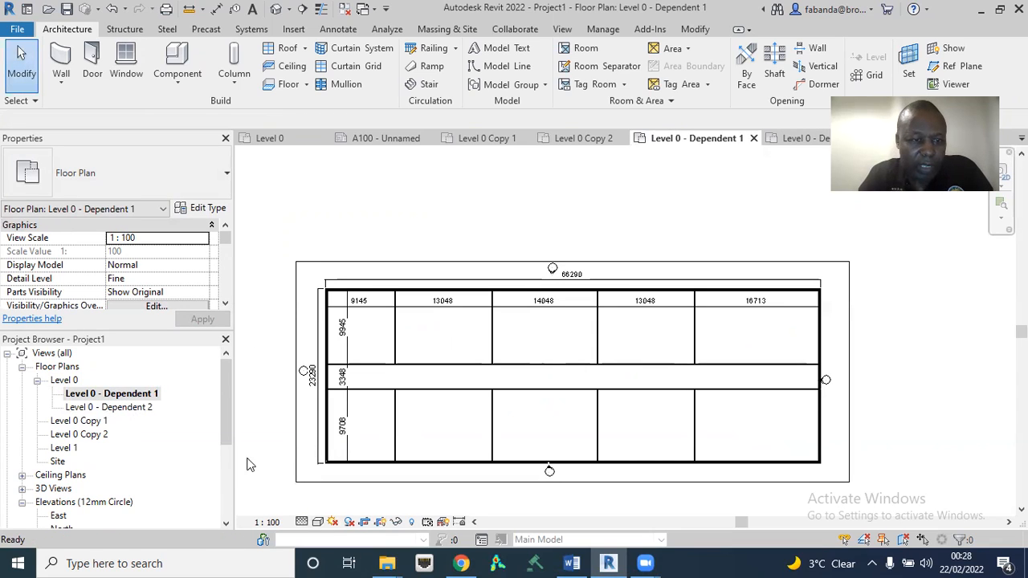
{"action": "left_click_drag", "start_coordinate": [227, 407], "coordinate": [236, 482]}
{"action": "left_click", "coordinate": [57, 475]}
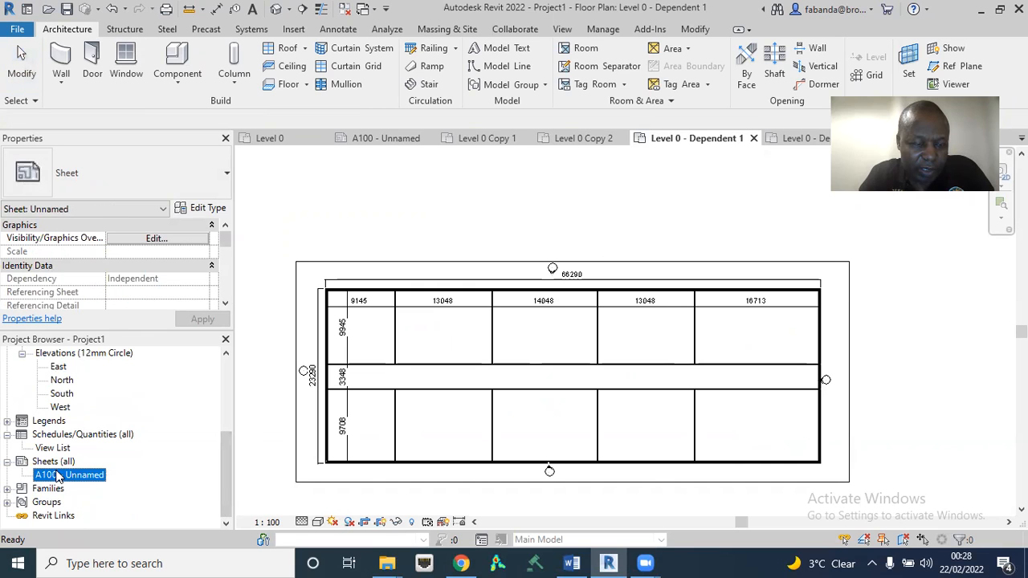
{"action": "right_click", "coordinate": [58, 476]}
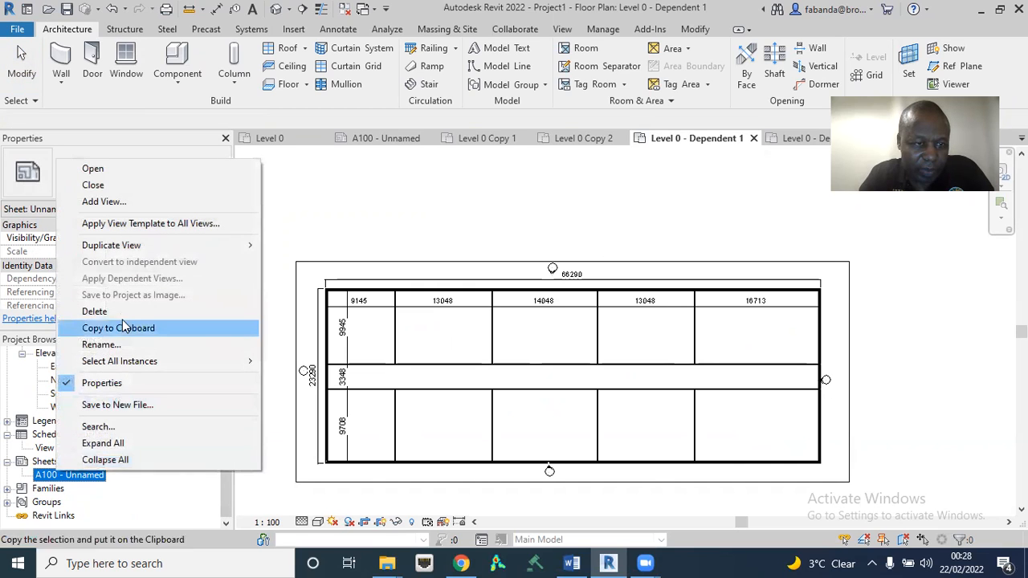
{"action": "left_click", "coordinate": [106, 313]}
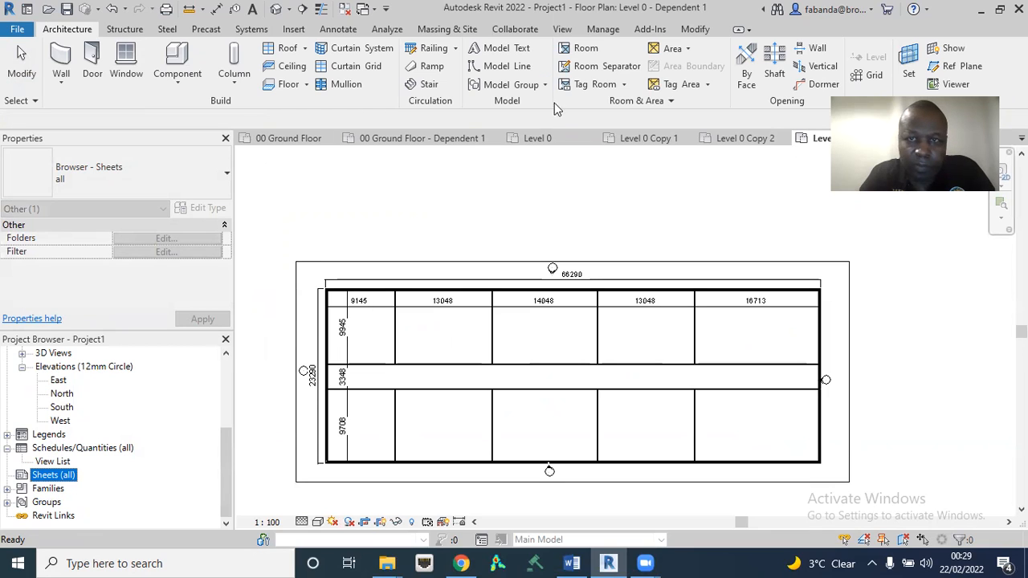
Create a new sheet with the Title_Blocks_A1_Metric : Standard titleblock
{"action": "left_click", "coordinate": [564, 31]}
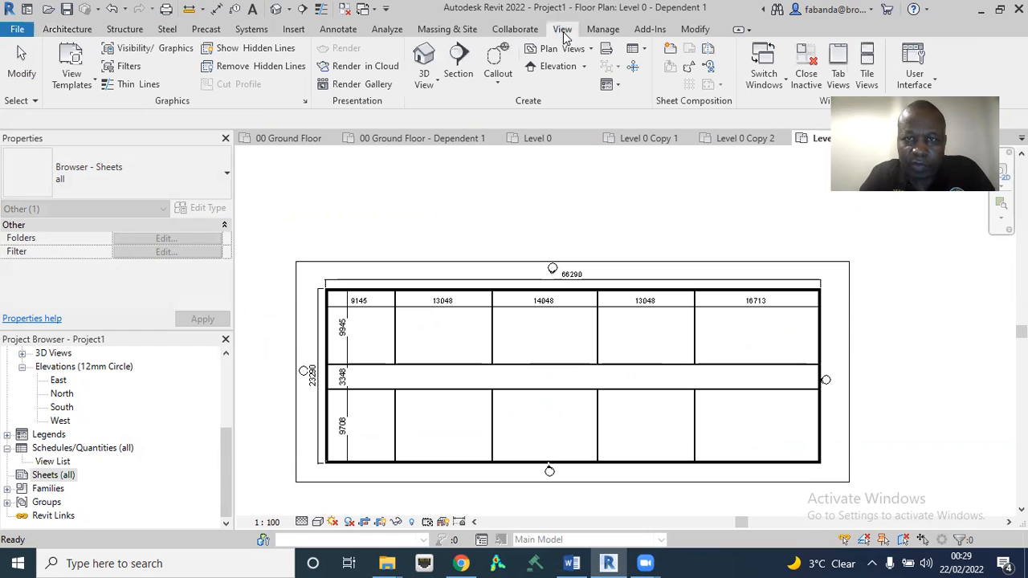
{"action": "left_click", "coordinate": [671, 48]}
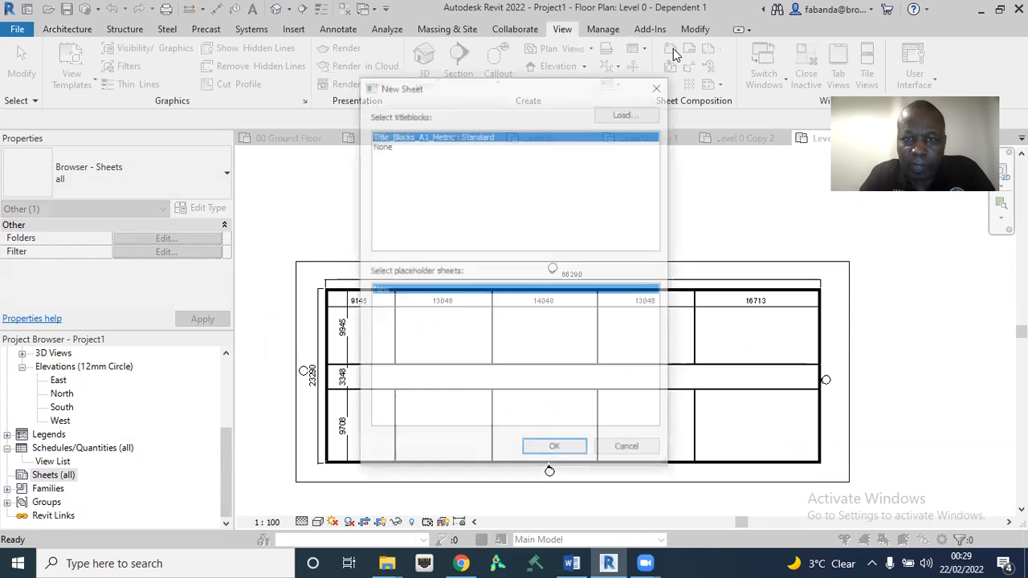
{"action": "left_click", "coordinate": [554, 449]}
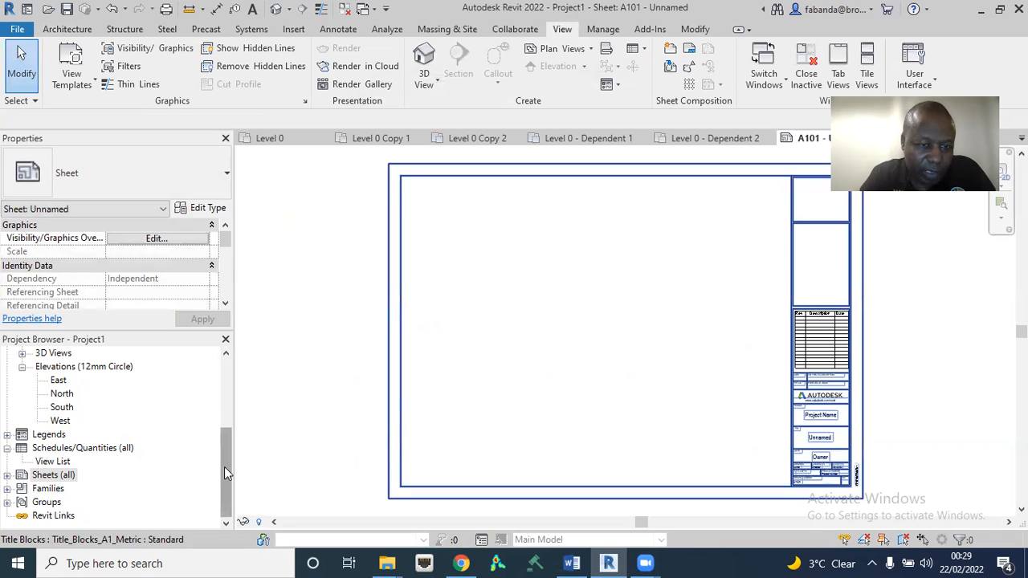
Try to place the whole Level 0 plan on the new A1 sheet, and undo the placement
{"action": "left_click_drag", "start_coordinate": [227, 474], "coordinate": [228, 405]}
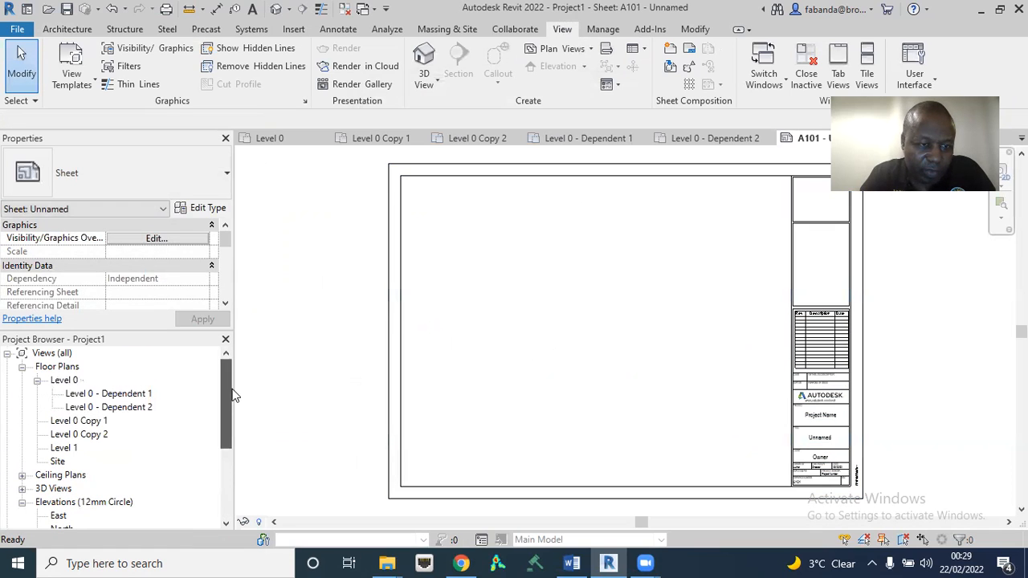
{"action": "left_click", "coordinate": [64, 383]}
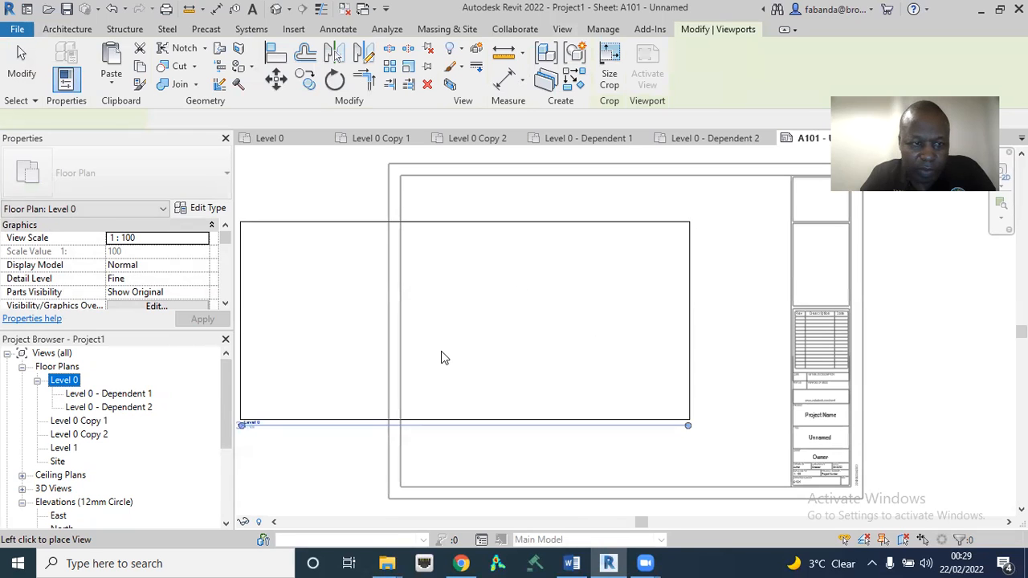
{"action": "left_click", "coordinate": [611, 303]}
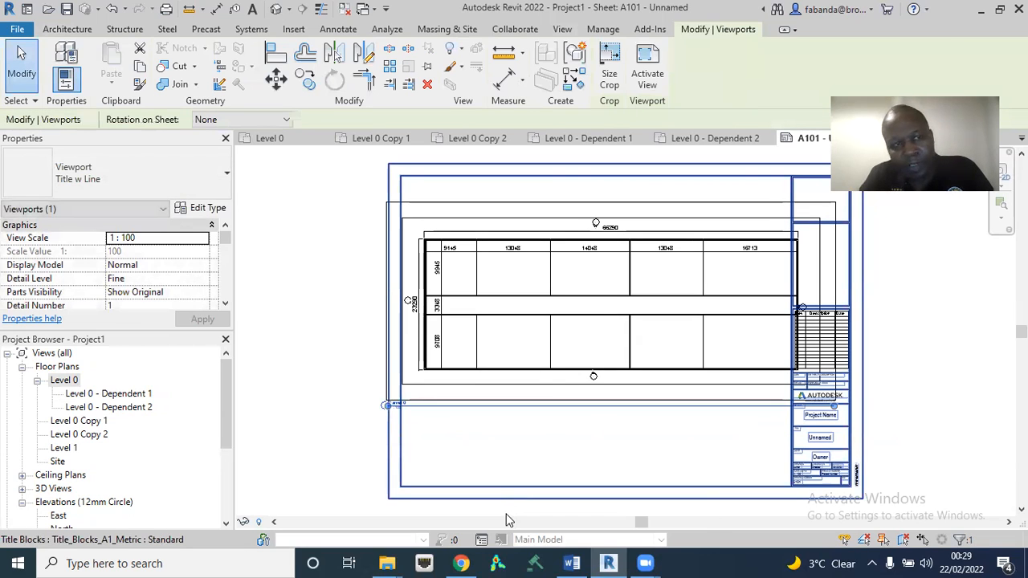
{"action": "left_click", "coordinate": [22, 58]}
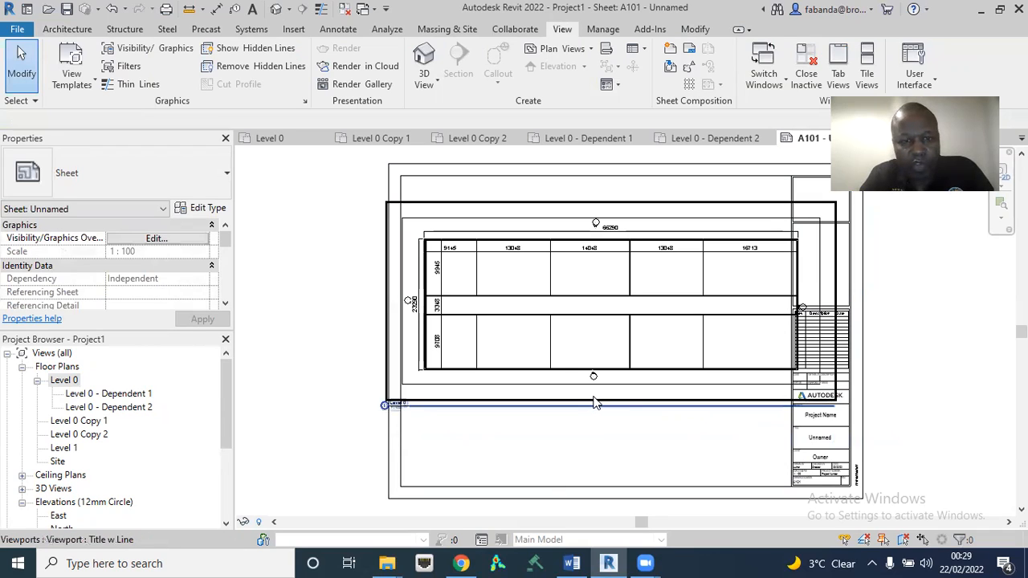
{"action": "left_click", "coordinate": [548, 208]}
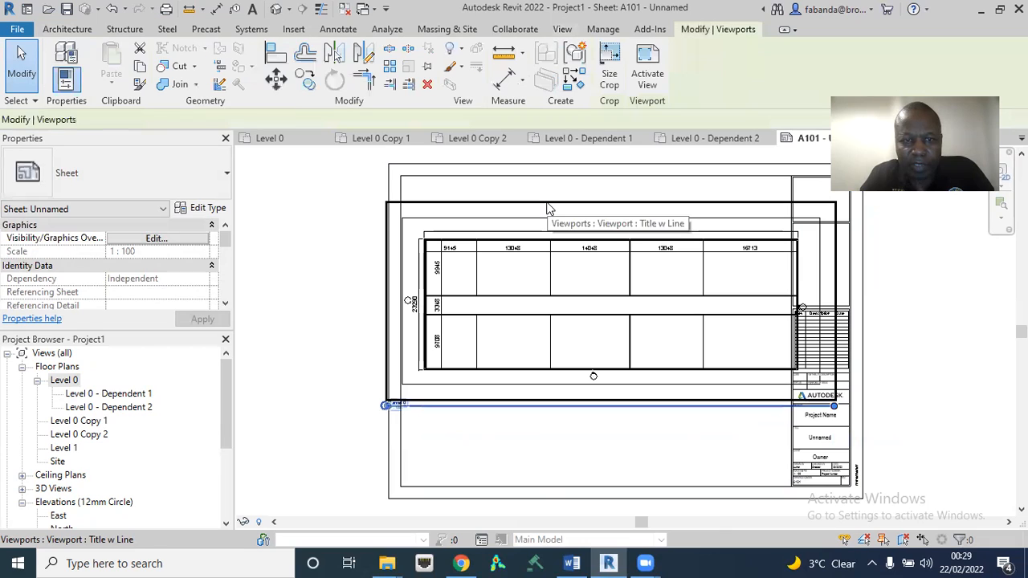
{"action": "left_click", "coordinate": [111, 8]}
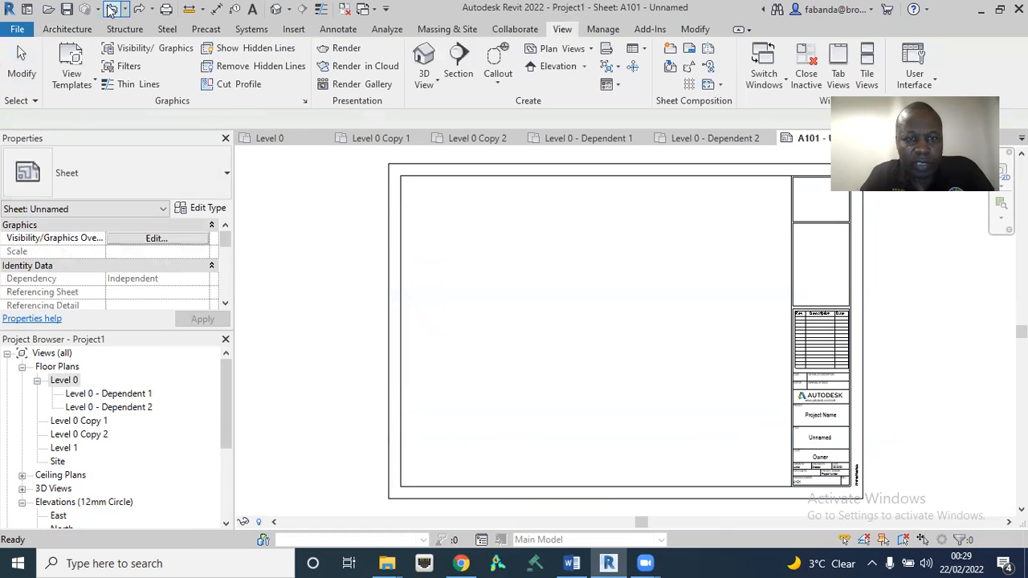
In Level 0 - Dependent 1, pull the crop region's right edge in to mid-building to keep only the plan's left half
{"action": "double_click", "coordinate": [110, 394]}
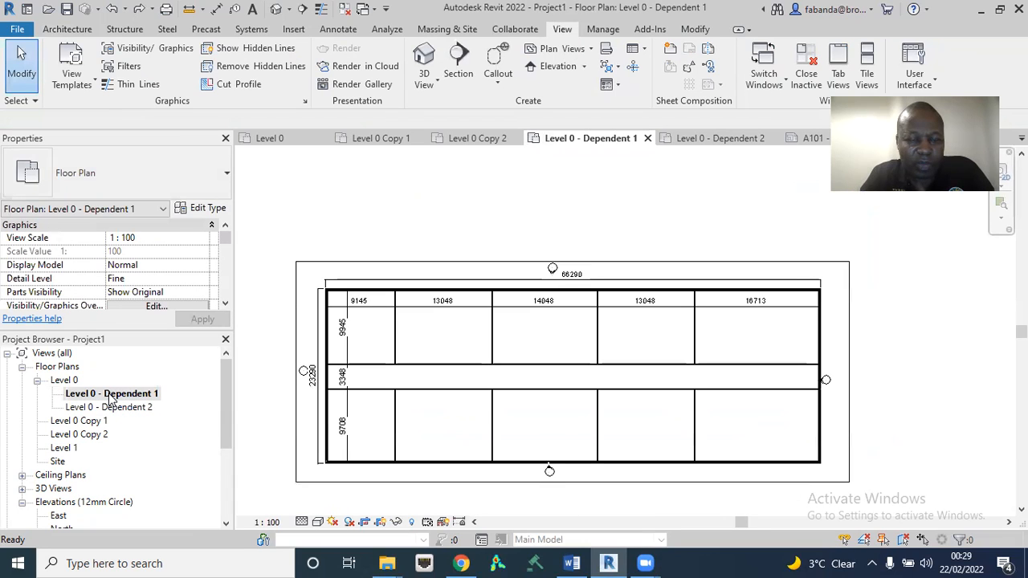
{"action": "left_click", "coordinate": [470, 264]}
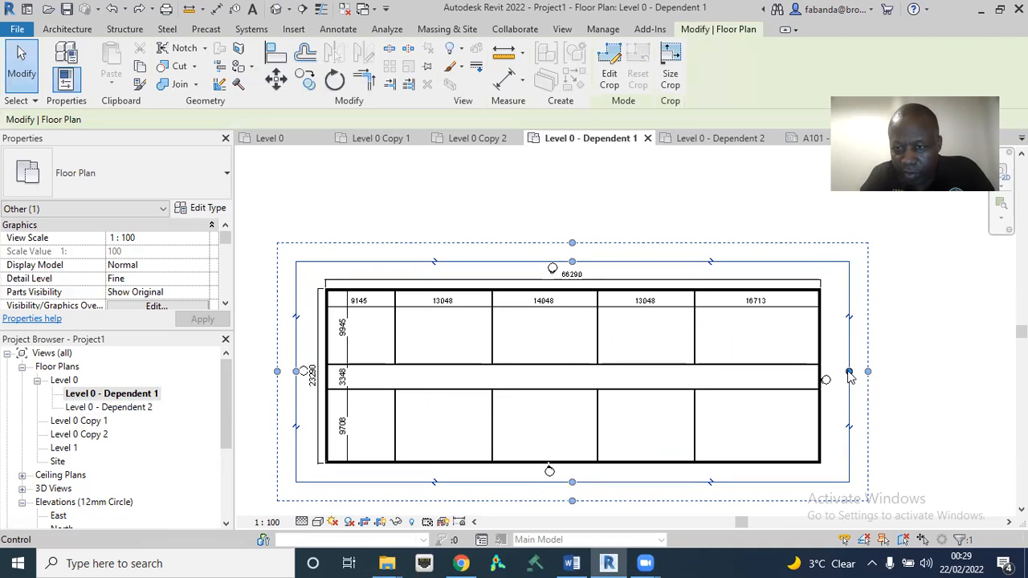
{"action": "left_click_drag", "start_coordinate": [849, 374], "coordinate": [571, 346]}
{"action": "left_click", "coordinate": [692, 352]}
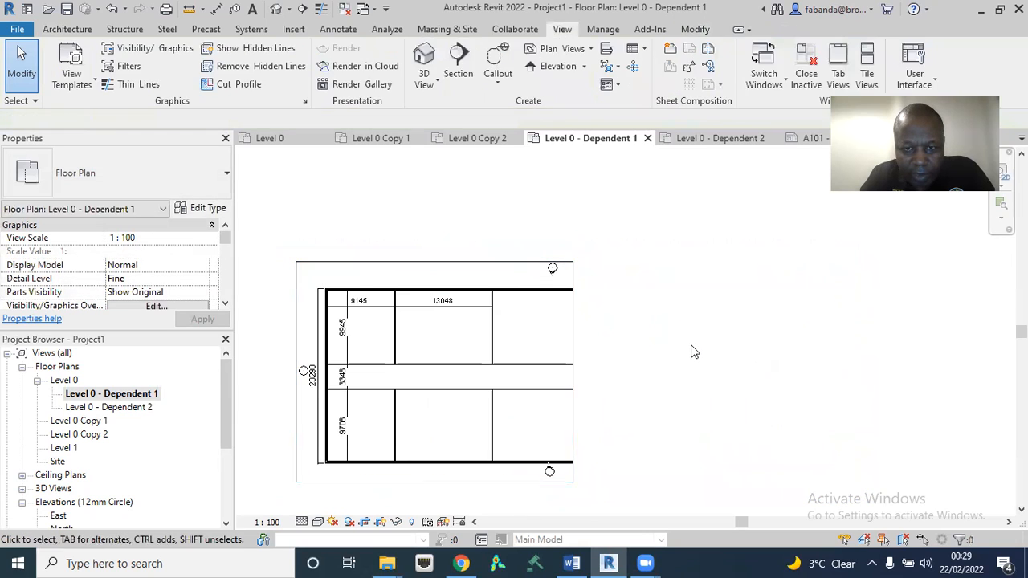
In Level 0 - Dependent 2, pull the crop region's left edge in to mid-building to keep only the plan's right half
{"action": "double_click", "coordinate": [121, 408]}
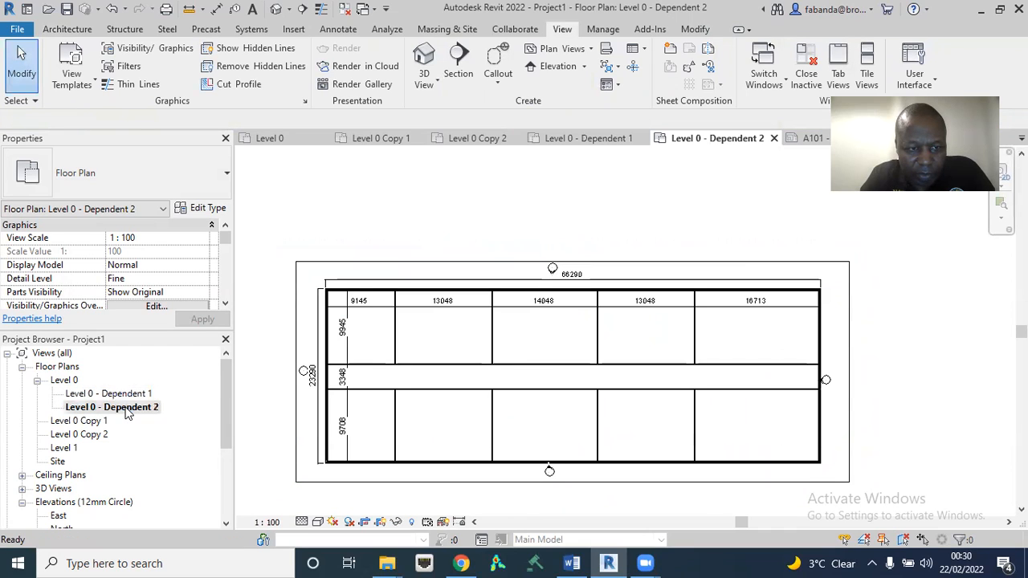
{"action": "left_click", "coordinate": [295, 412]}
{"action": "left_click_drag", "start_coordinate": [294, 372], "coordinate": [572, 365]}
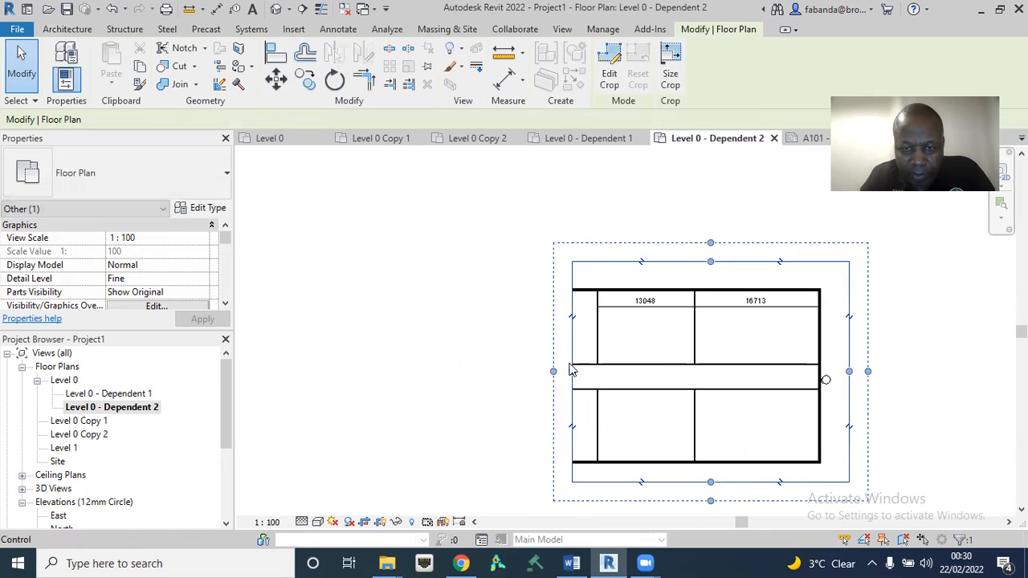
{"action": "left_click", "coordinate": [411, 316]}
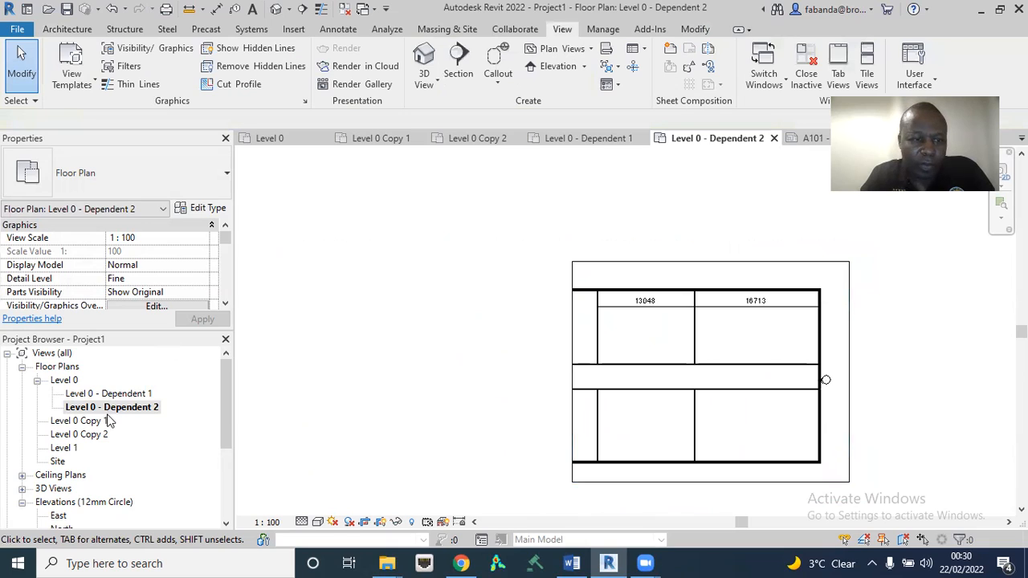
Draw a diagonal model line in Level 0 from the upper-left room to the lower-right room and check it in both dependent views
{"action": "double_click", "coordinate": [60, 381]}
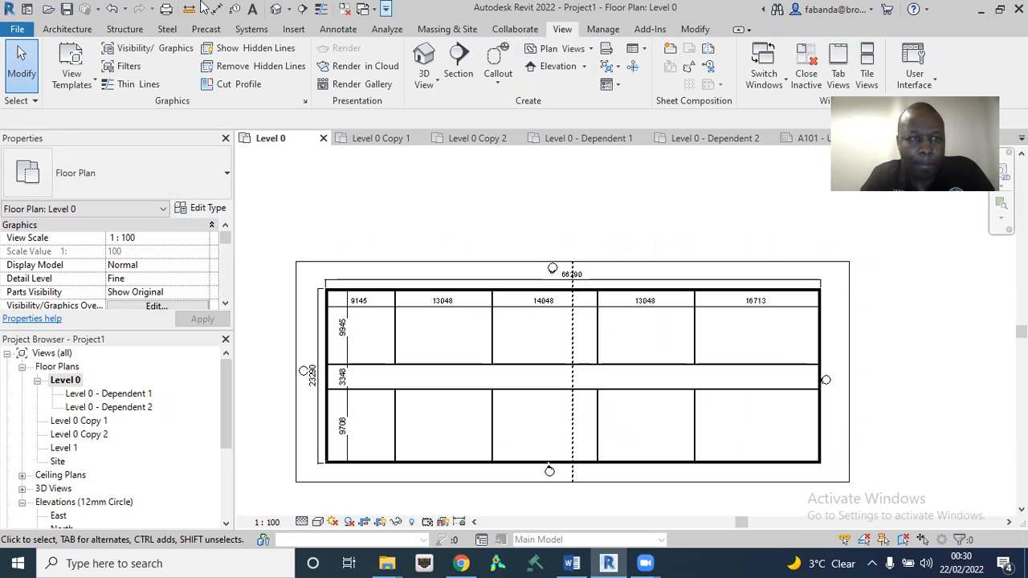
{"action": "left_click", "coordinate": [91, 32]}
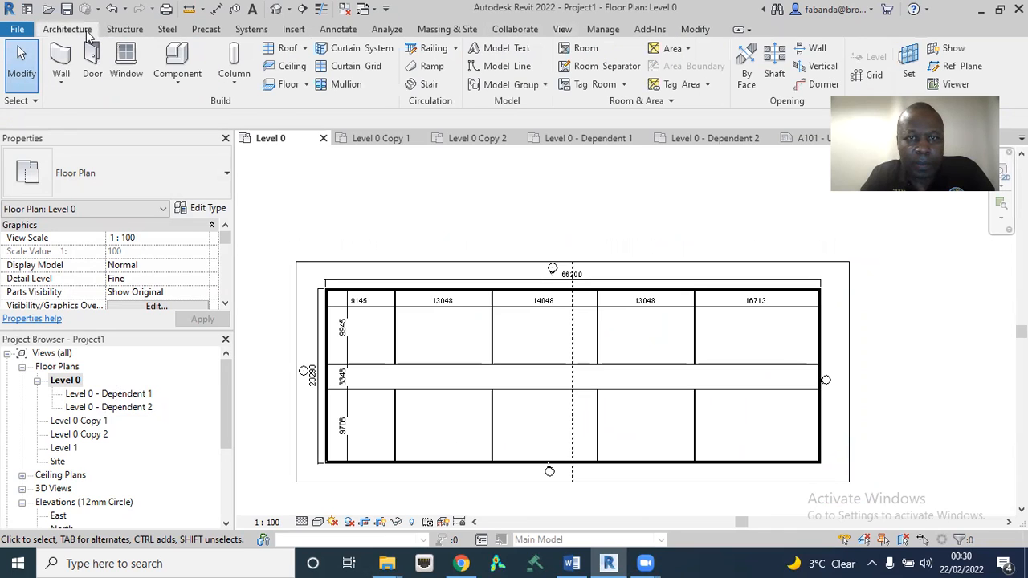
{"action": "left_click", "coordinate": [506, 69]}
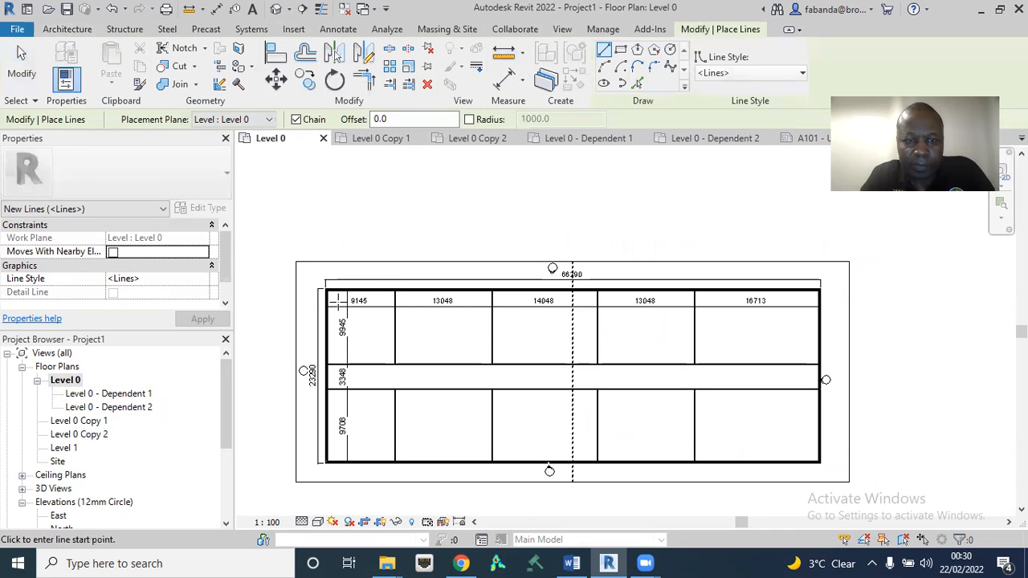
{"action": "left_click", "coordinate": [338, 301]}
{"action": "left_click", "coordinate": [775, 434]}
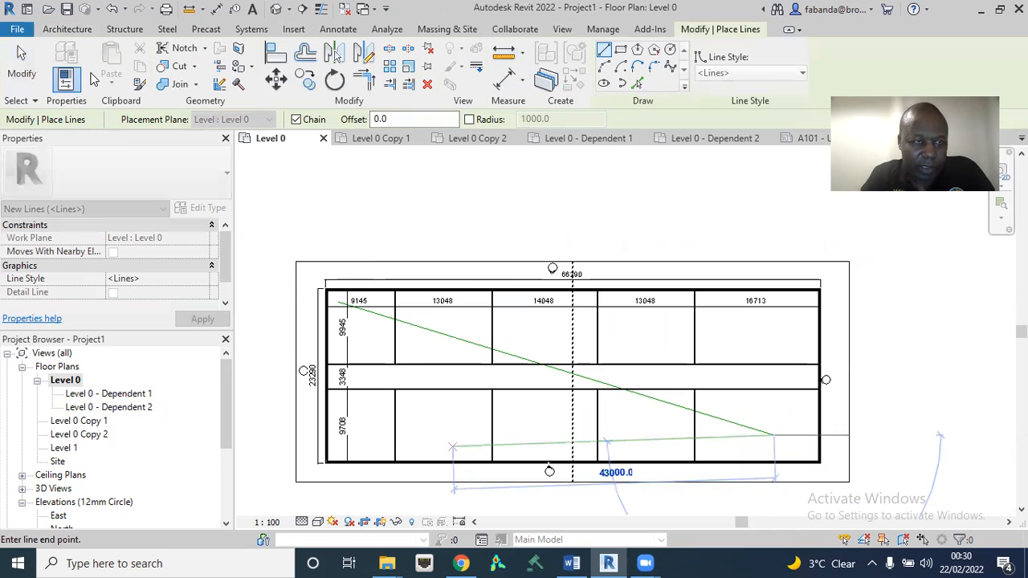
{"action": "left_click", "coordinate": [21, 64]}
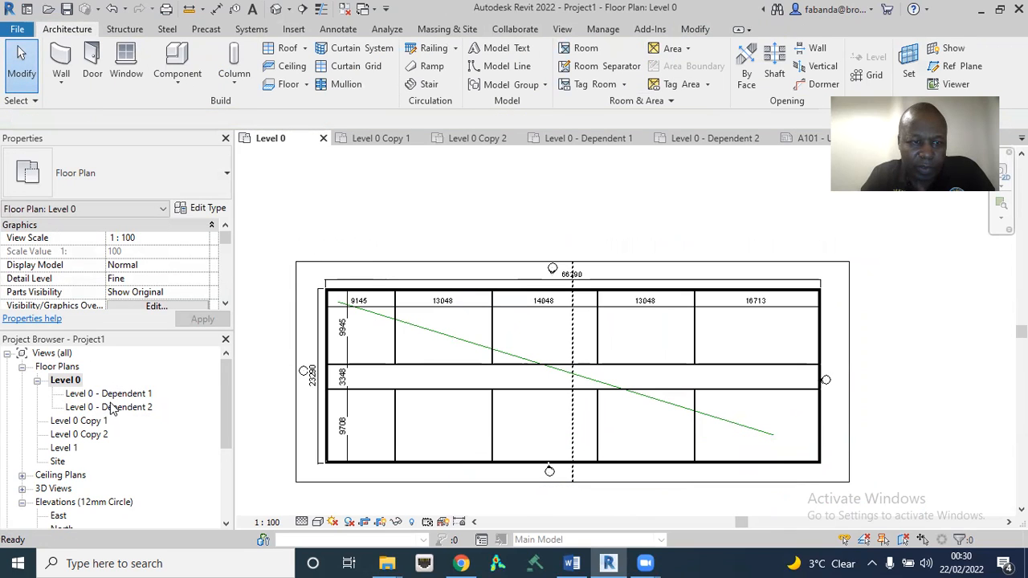
{"action": "double_click", "coordinate": [110, 395]}
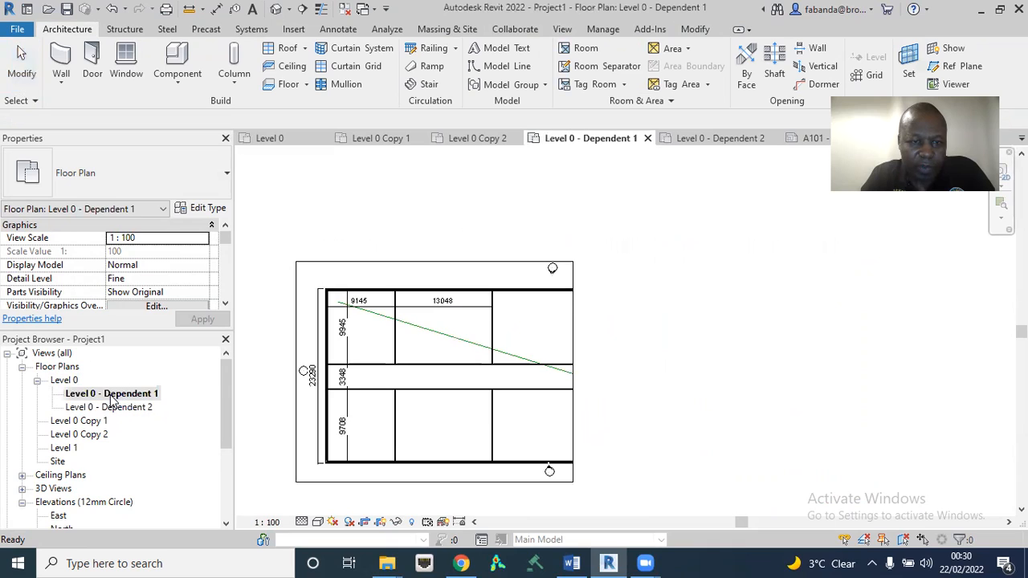
{"action": "double_click", "coordinate": [124, 410]}
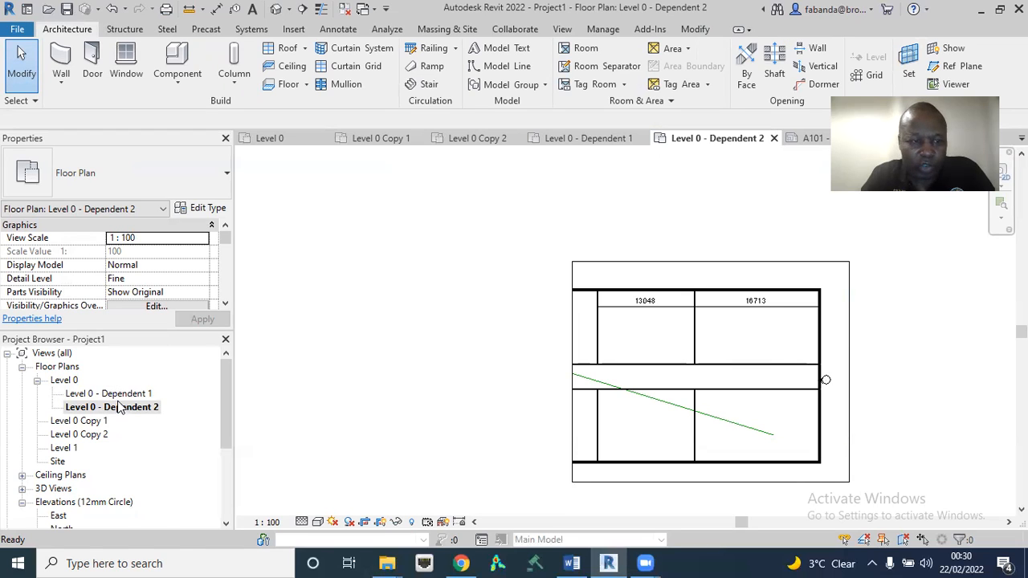
Open sheet A101 and place Level 0 - Dependent 1 in the upper-left part of its drawing area
{"action": "left_click_drag", "start_coordinate": [226, 419], "coordinate": [224, 486]}
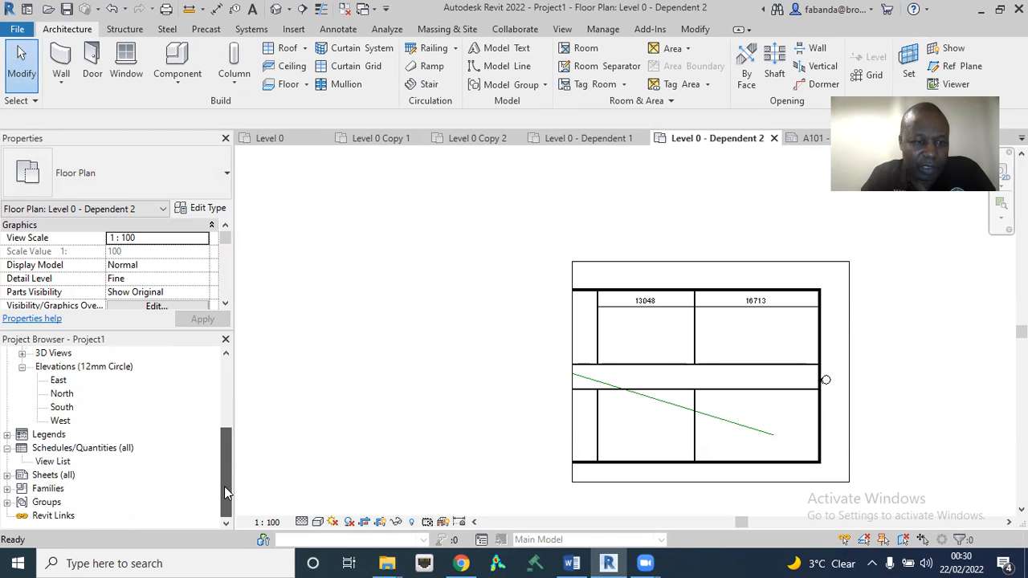
{"action": "left_click", "coordinate": [8, 476]}
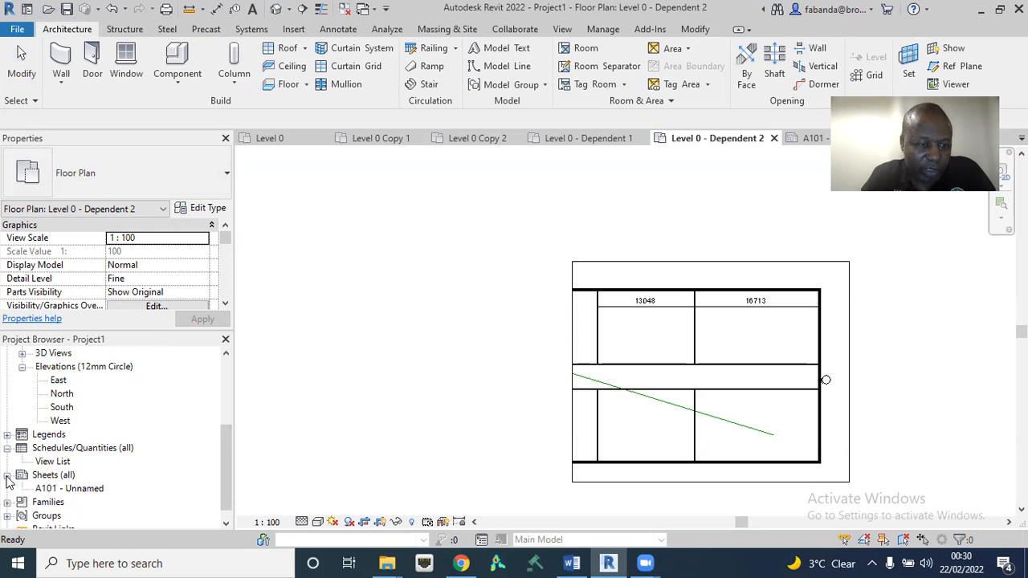
{"action": "double_click", "coordinate": [71, 489]}
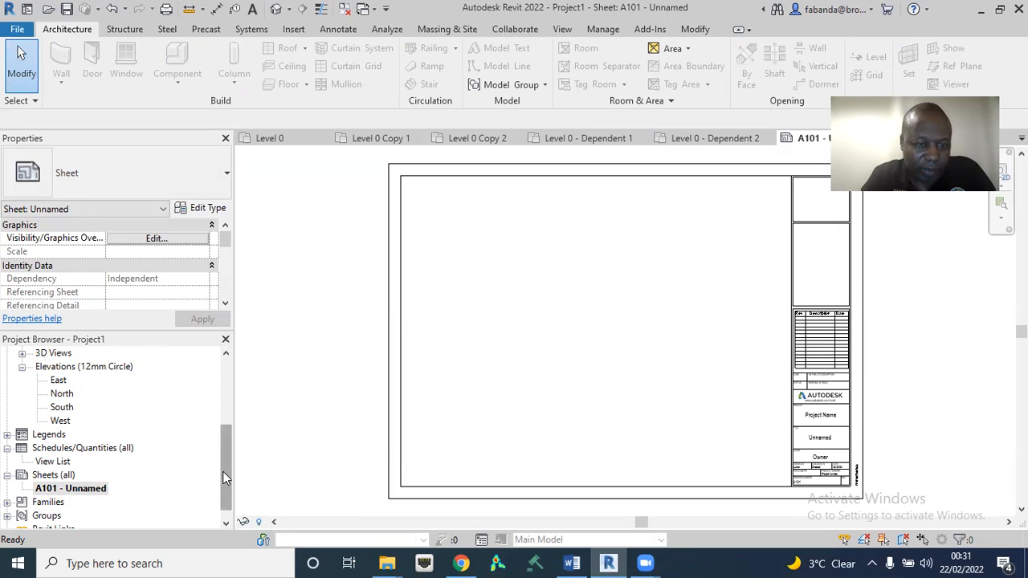
{"action": "left_click_drag", "start_coordinate": [222, 474], "coordinate": [222, 405]}
{"action": "left_click", "coordinate": [108, 395]}
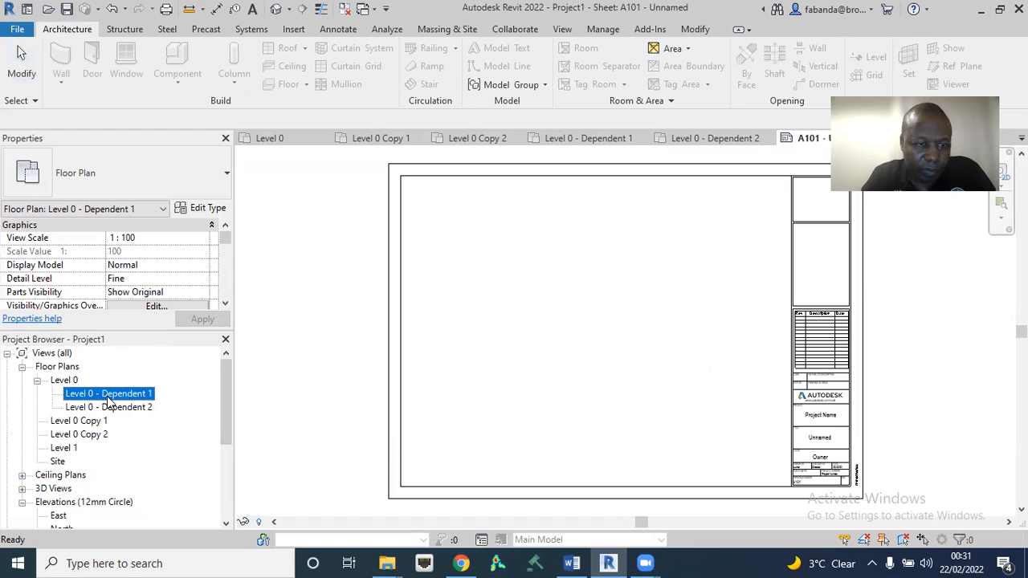
{"action": "left_click_drag", "start_coordinate": [582, 281], "coordinate": [569, 300]}
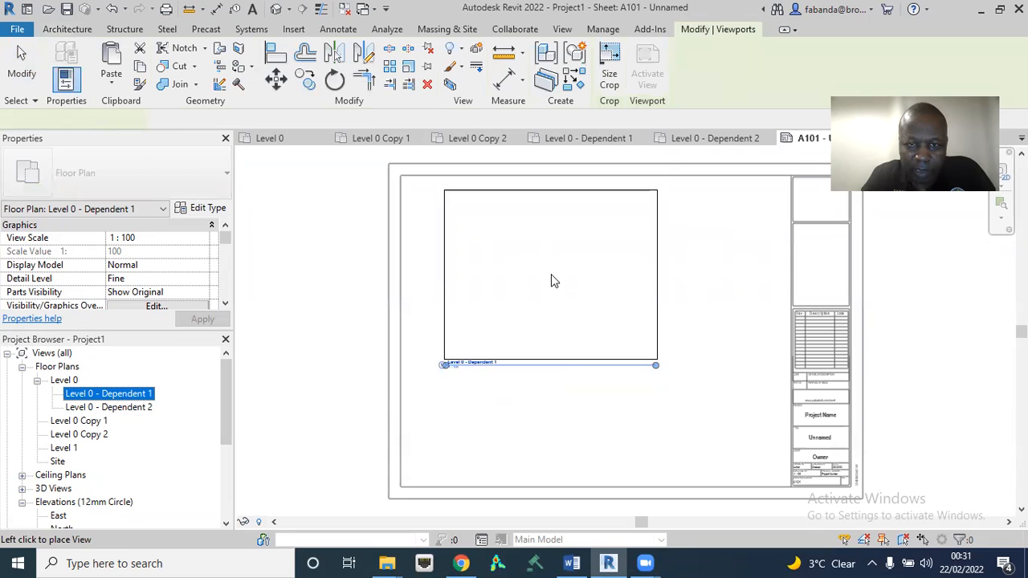
{"action": "left_click", "coordinate": [550, 273]}
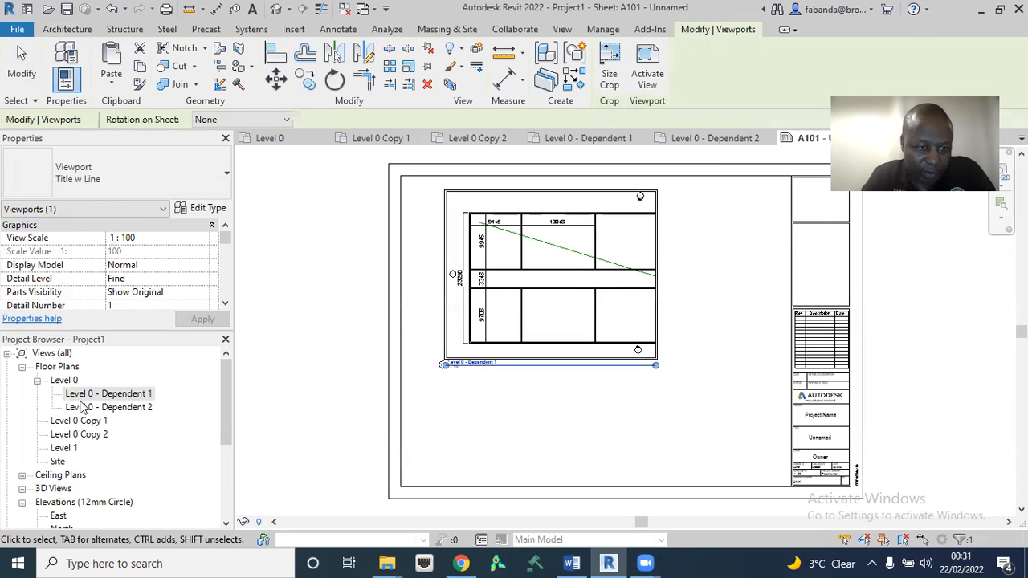
Create a new sheet using the Title_Blocks_A1_Metric : Standard title block
{"action": "left_click", "coordinate": [226, 448]}
{"action": "left_click_drag", "start_coordinate": [222, 444], "coordinate": [222, 450]}
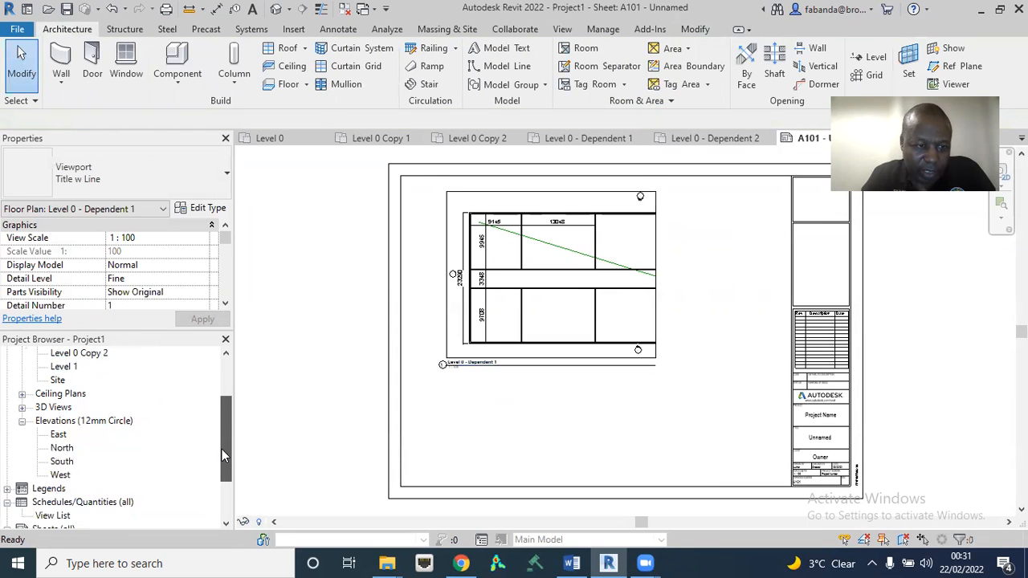
{"action": "left_click", "coordinate": [565, 32]}
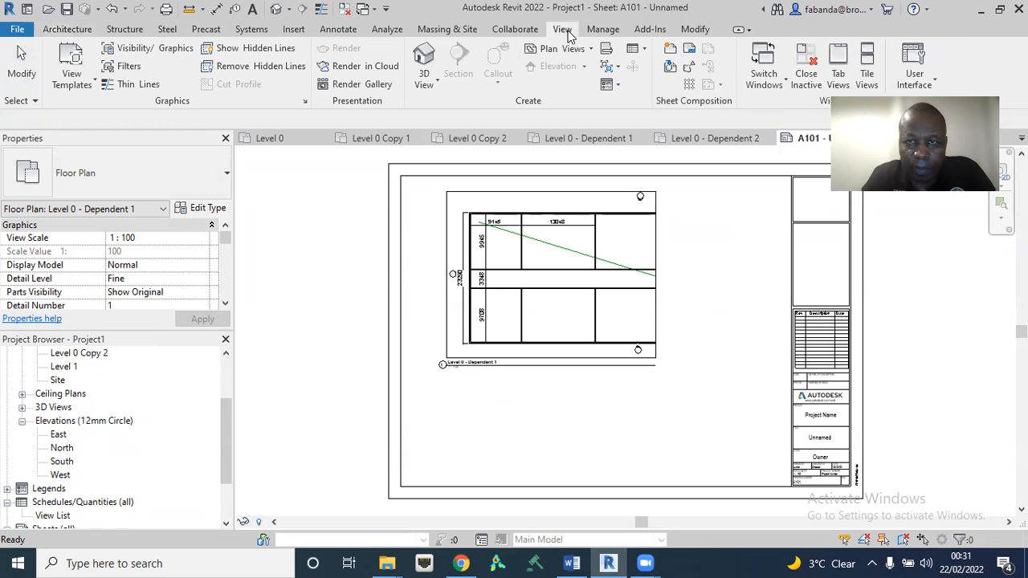
{"action": "left_click", "coordinate": [670, 50]}
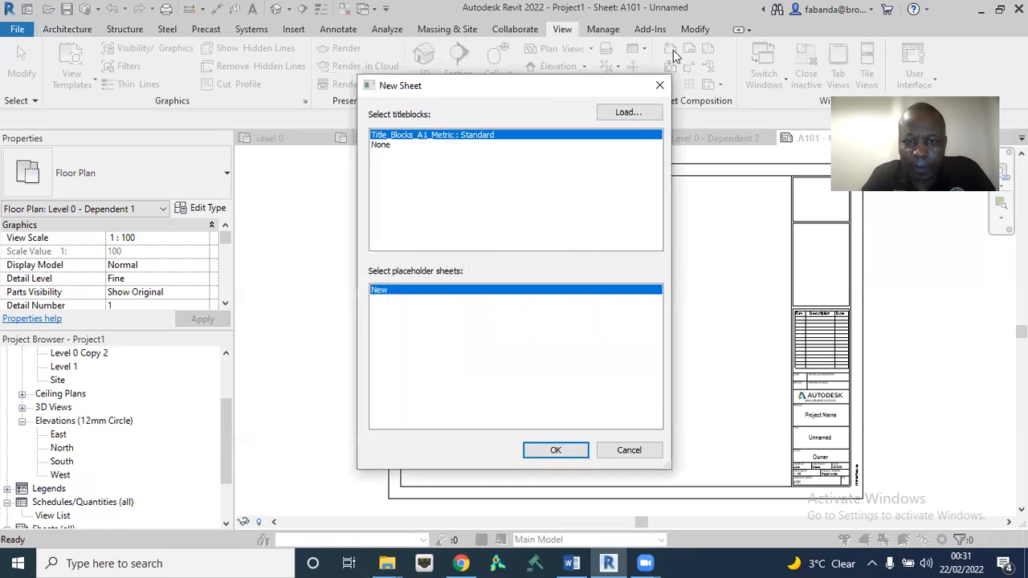
{"action": "left_click", "coordinate": [556, 450]}
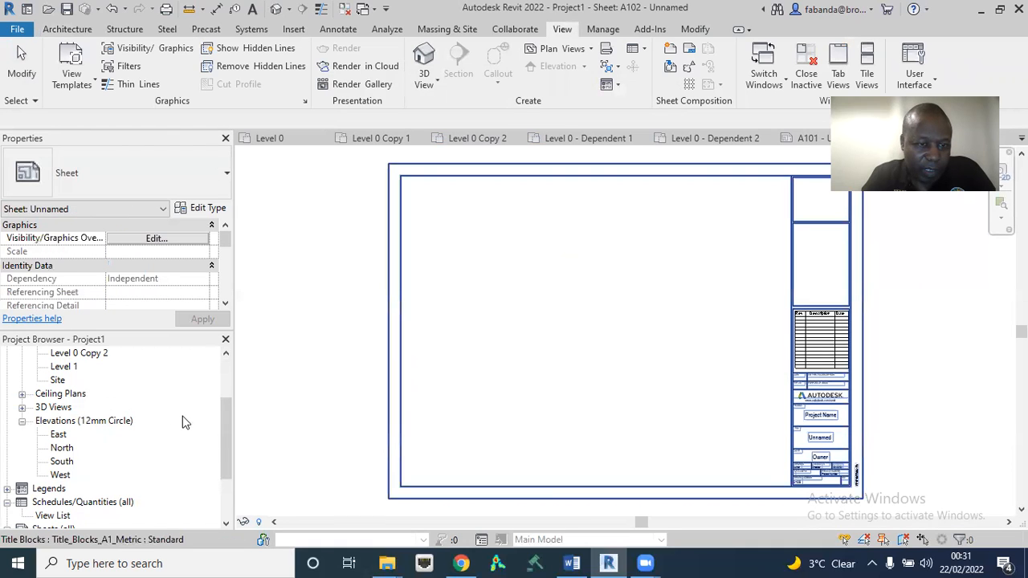
Place the Level 0 - Dependent 2 view in the upper-middle part of the new sheet's drawing area
{"action": "left_click_drag", "start_coordinate": [222, 445], "coordinate": [222, 402]}
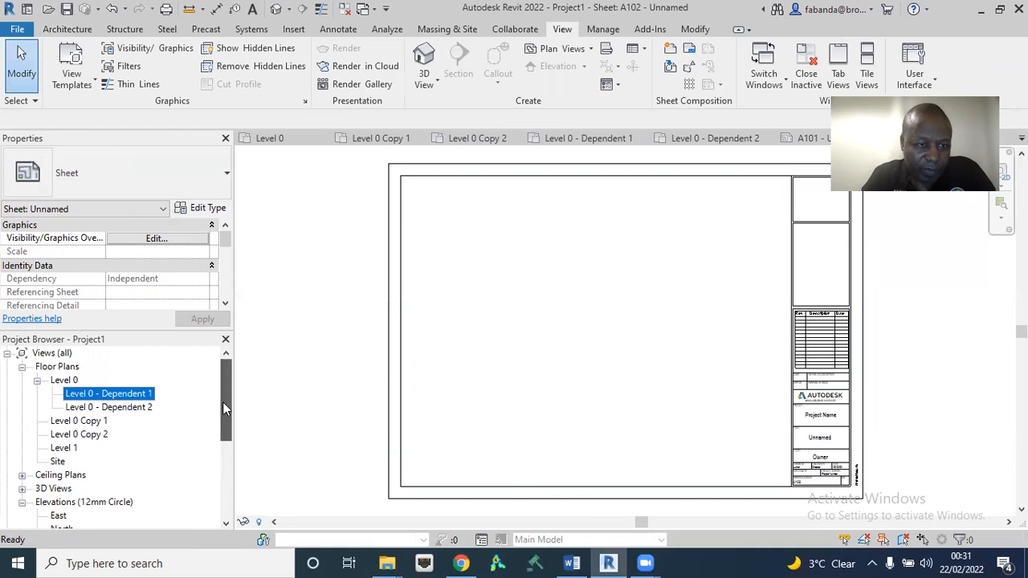
{"action": "left_click", "coordinate": [102, 407]}
{"action": "left_click_drag", "start_coordinate": [102, 408], "coordinate": [584, 341]}
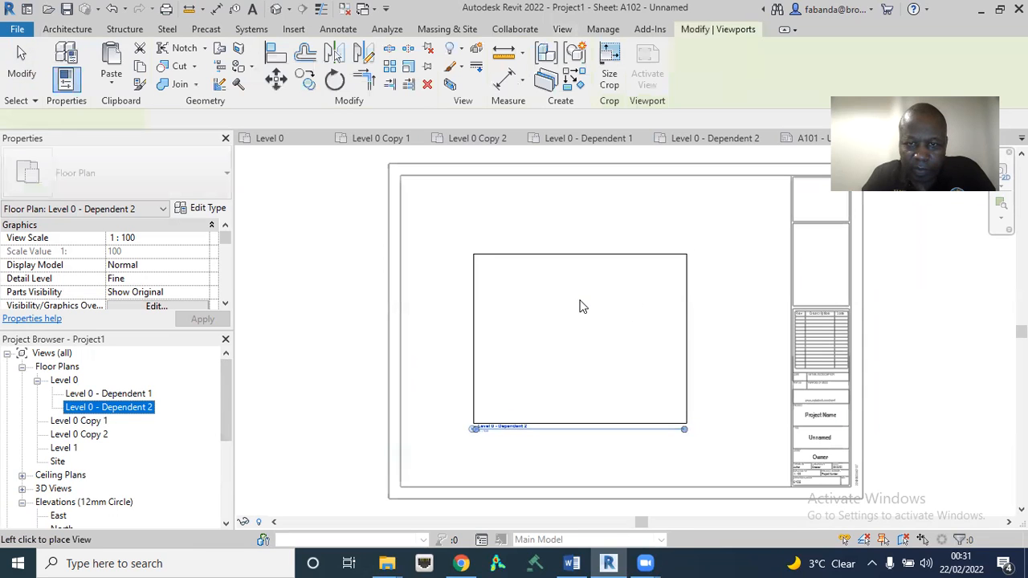
{"action": "left_click", "coordinate": [578, 299]}
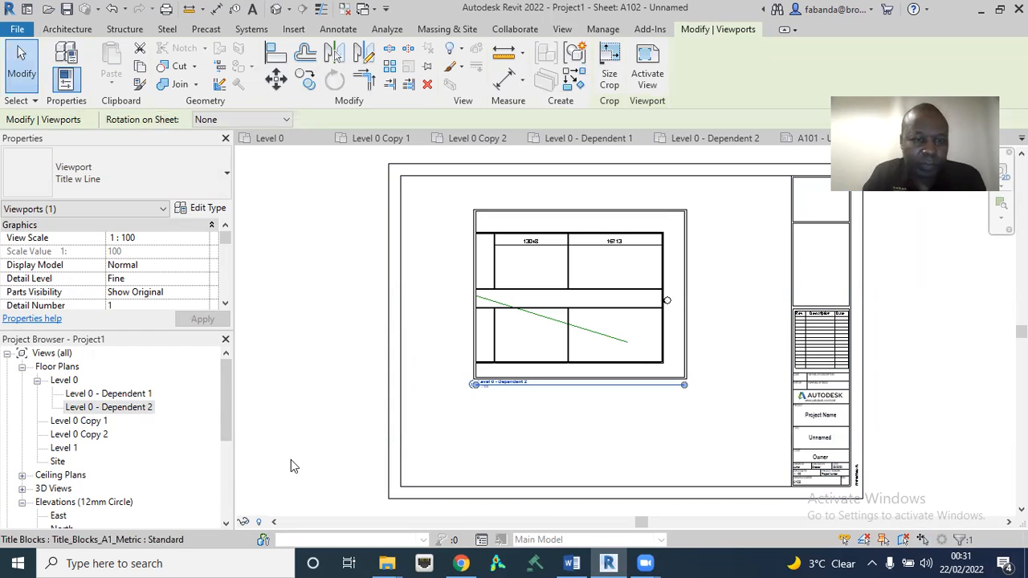
{"action": "left_click", "coordinate": [314, 339]}
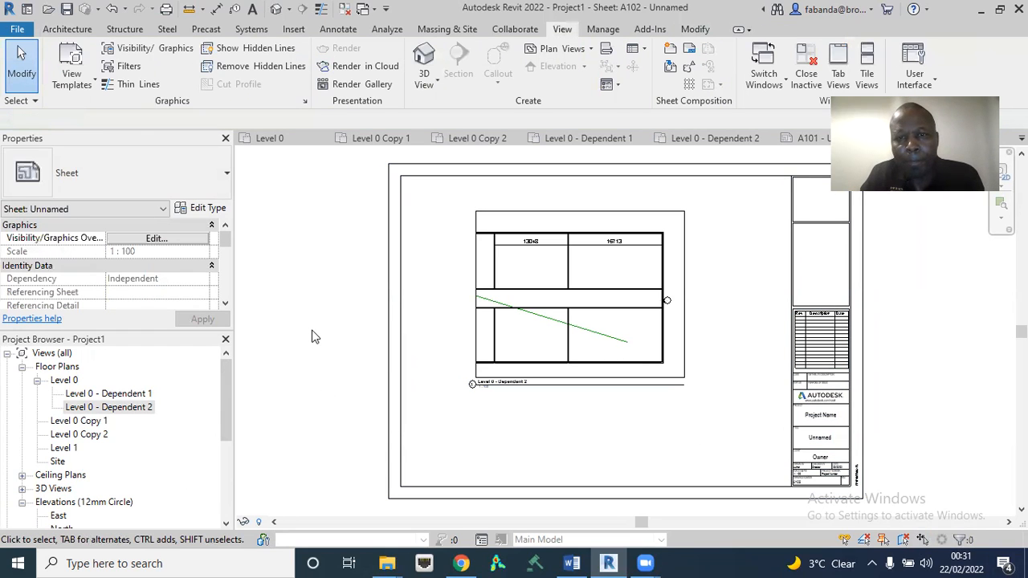